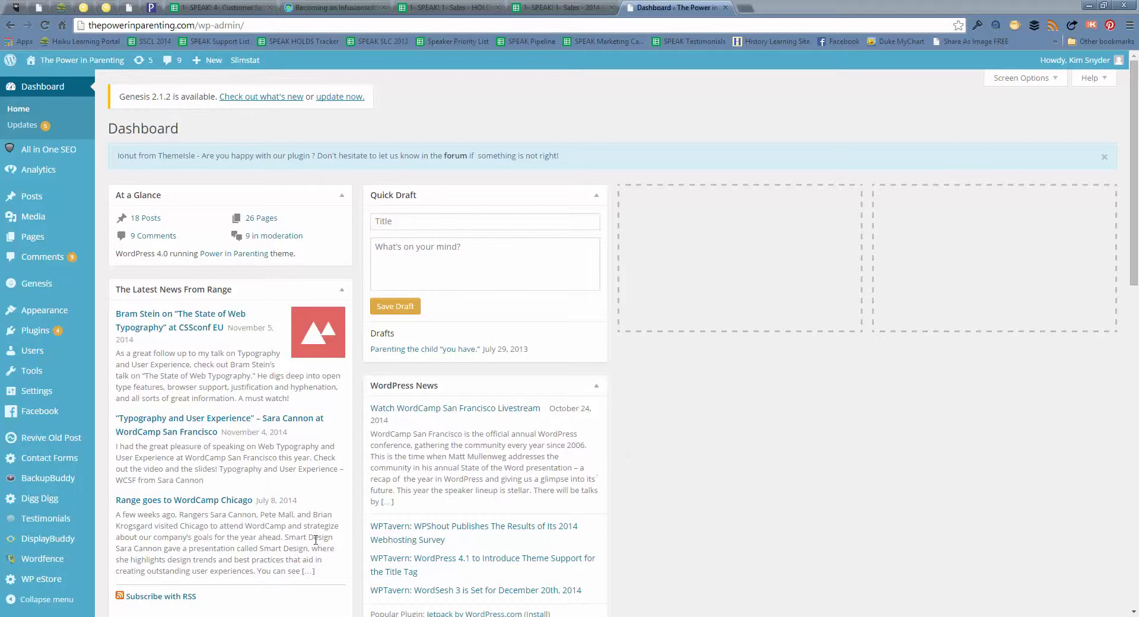
Bring up the WP eStore submenu in the WordPress admin sidebar
mouse_move(70, 582)
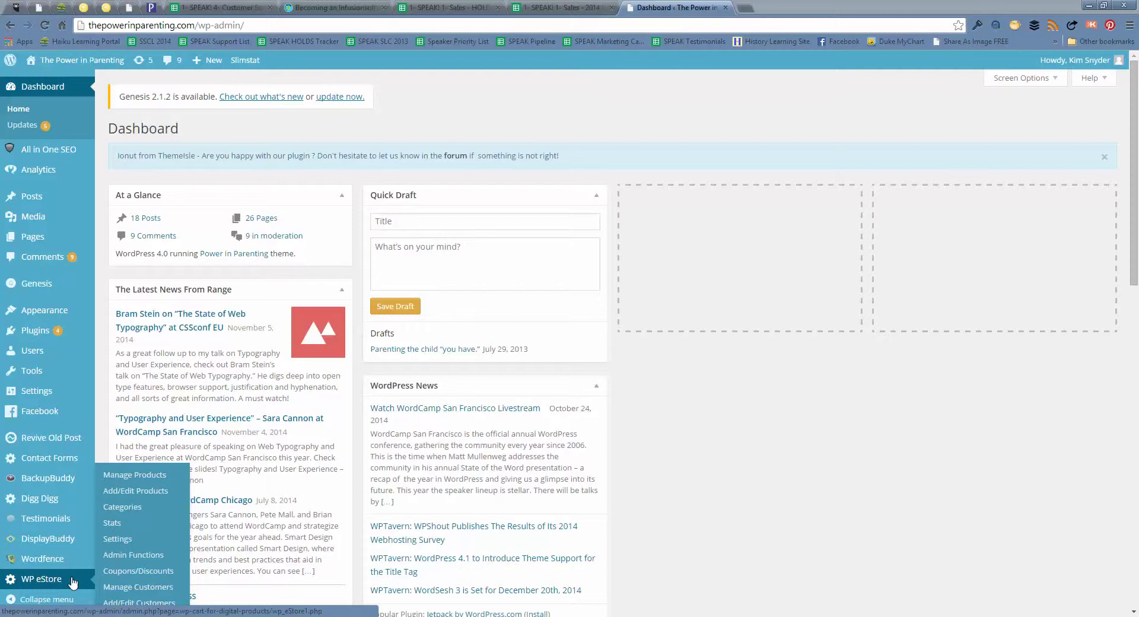
Go to WP eStore's Manage Products list of the four workshop registration products
click(155, 481)
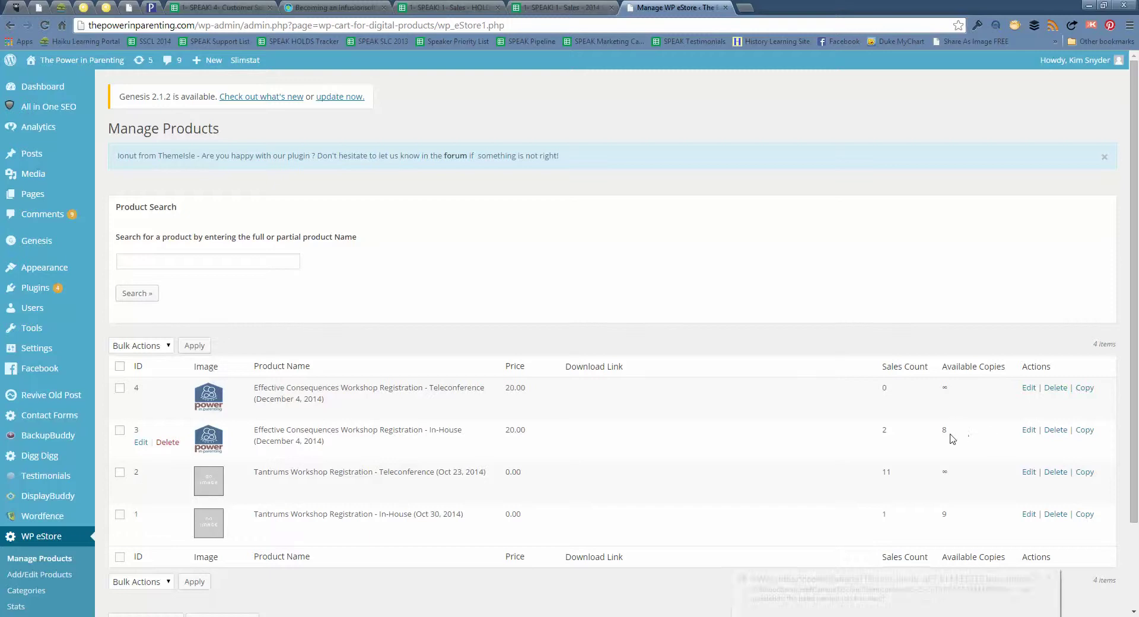
Open product 3, the in-house Effective Consequences workshop, for editing
click(142, 446)
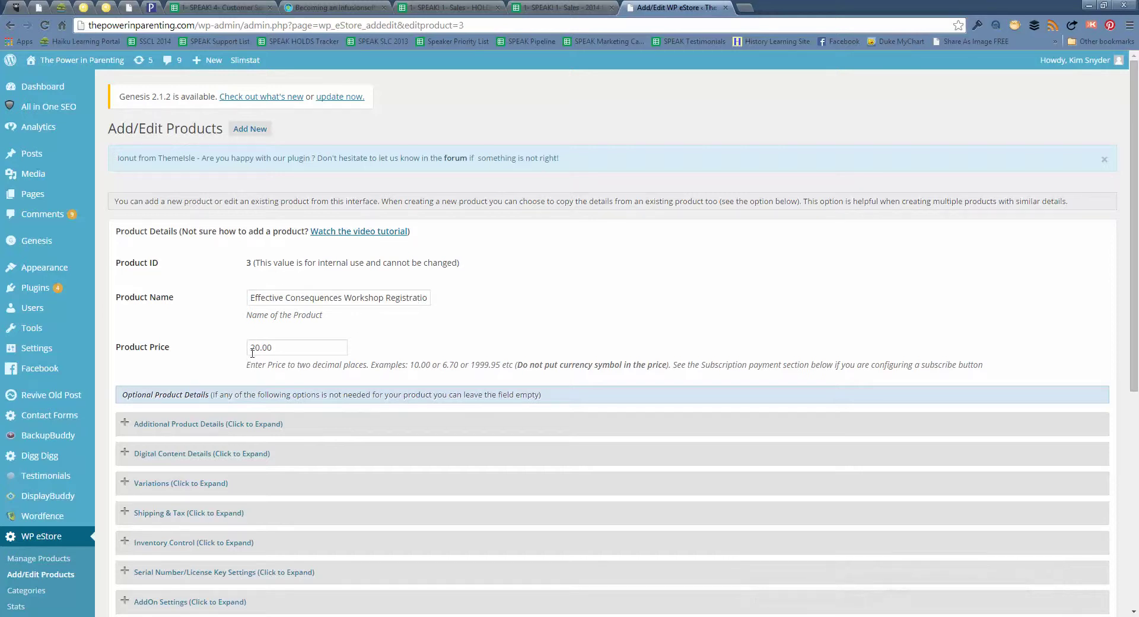
click(206, 432)
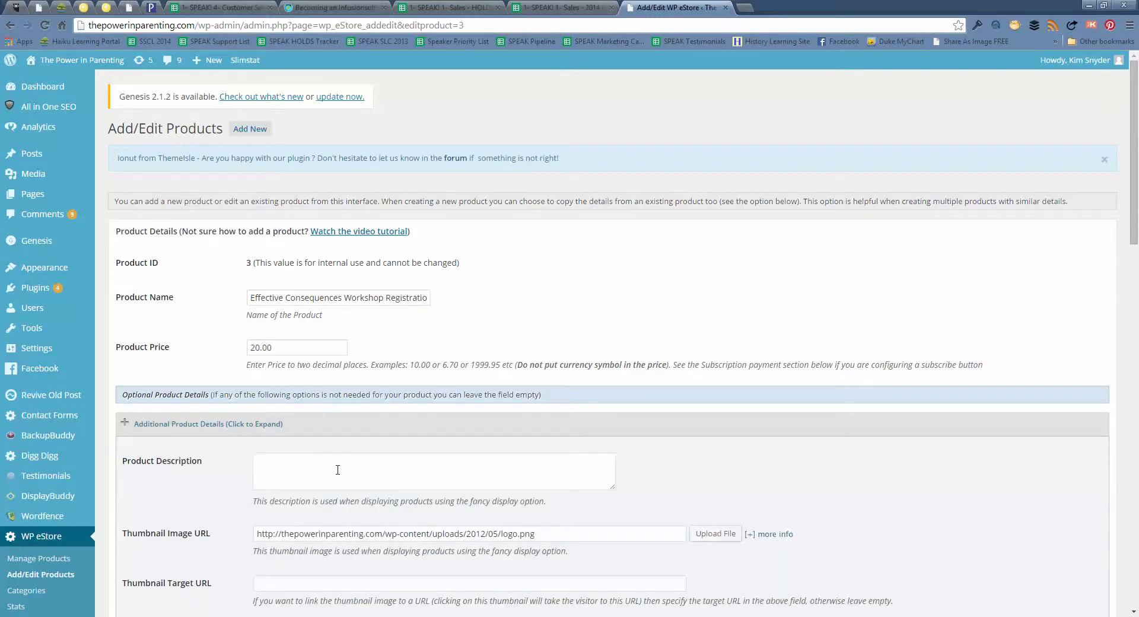
click(338, 436)
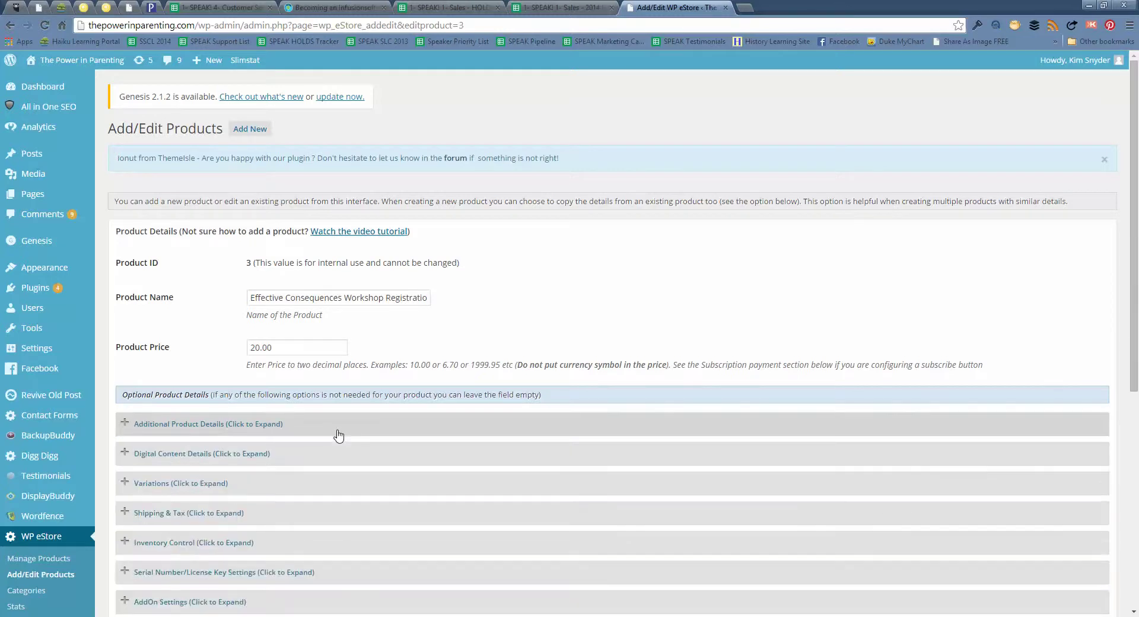
scroll(320, 511, down, 1)
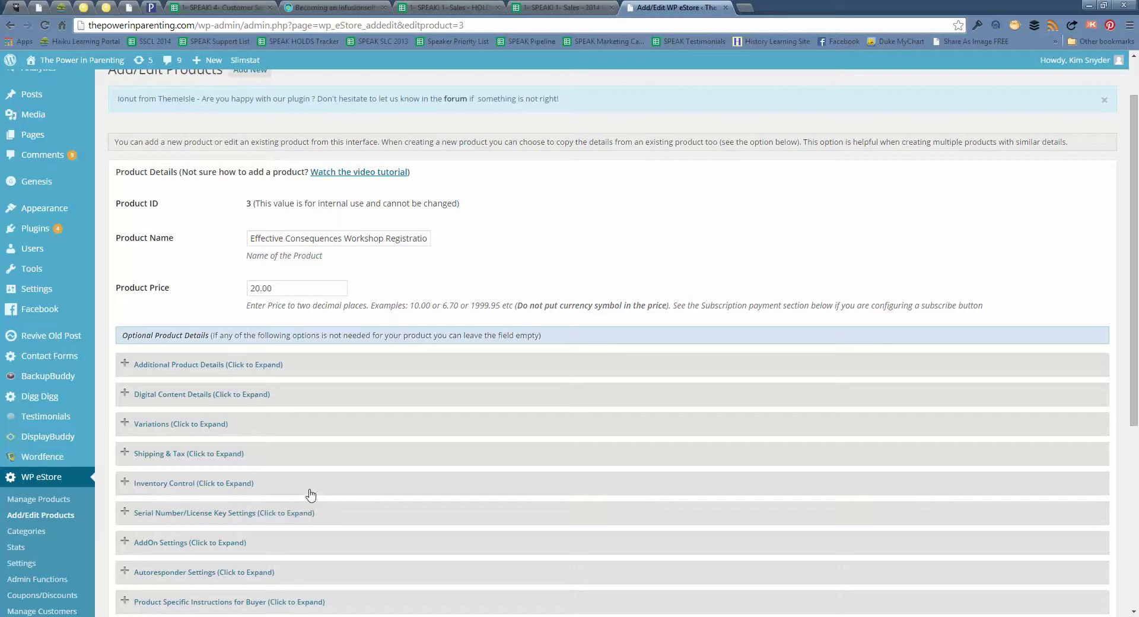
Expand Inventory Control and change Available Copies from 8 to 14
click(219, 494)
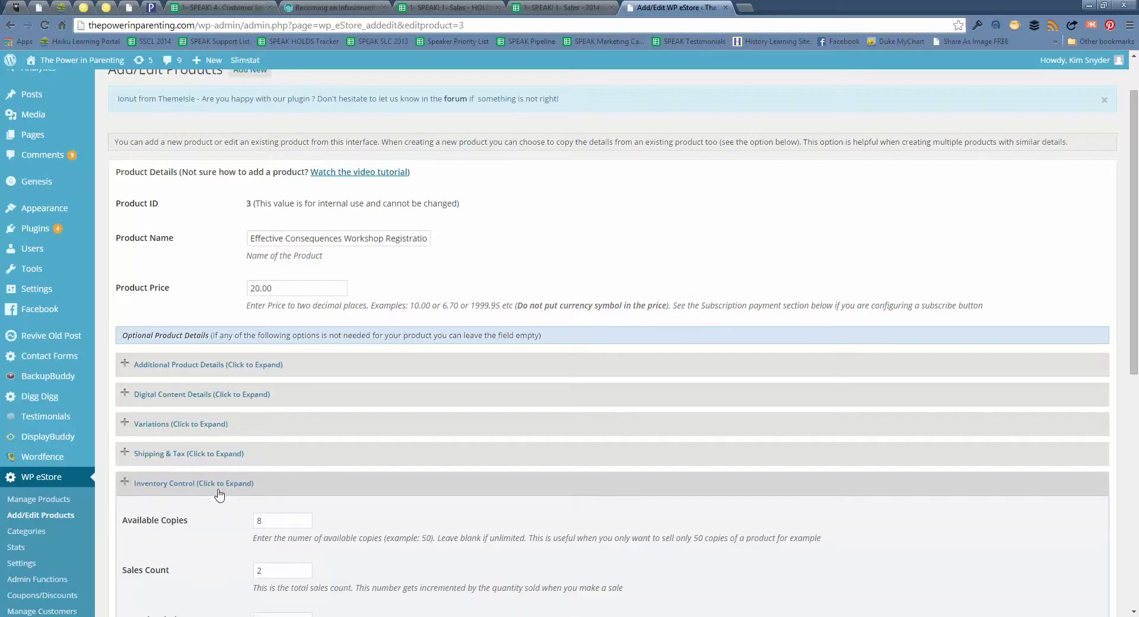
scroll(220, 495, down, 2)
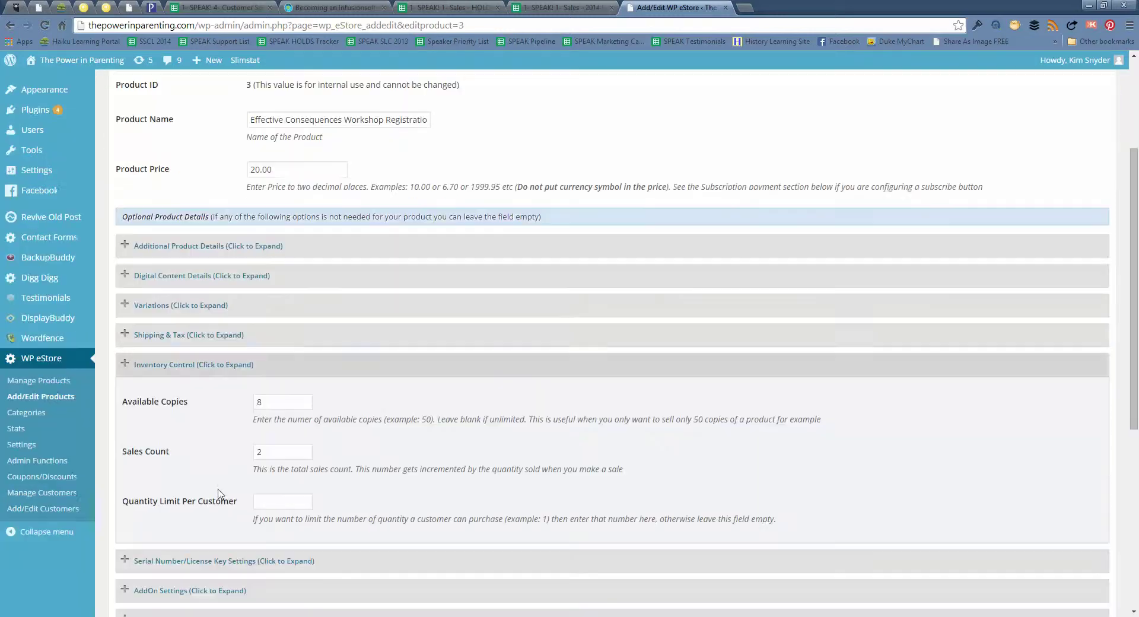
double_click(277, 402)
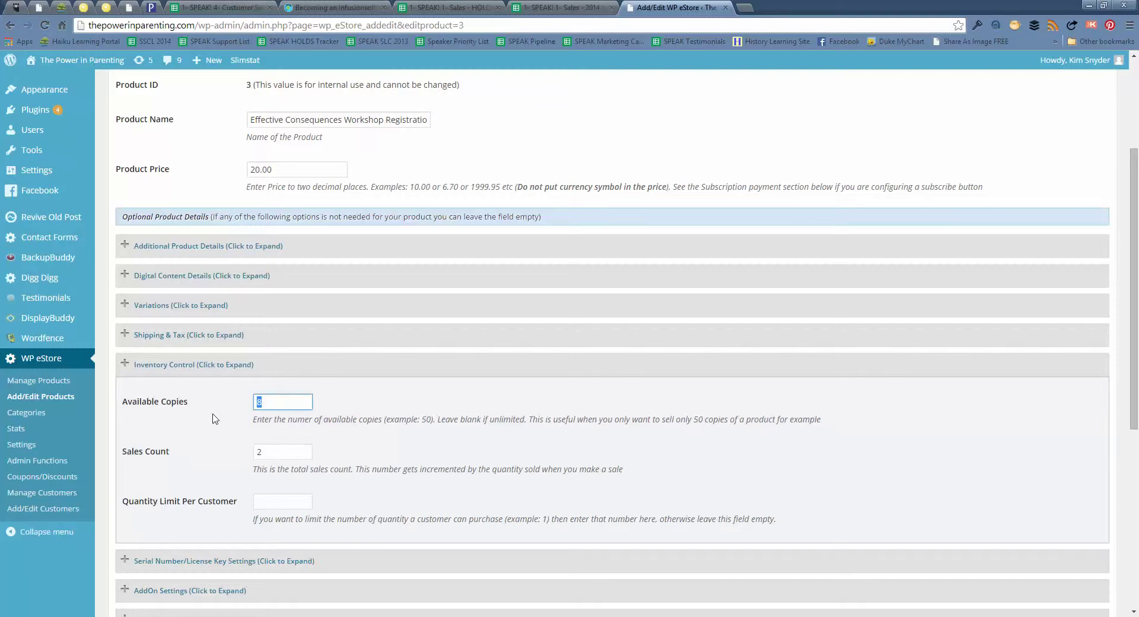
text(14)
click(196, 454)
scroll(195, 455, down, 1)
scroll(196, 454, down, 1)
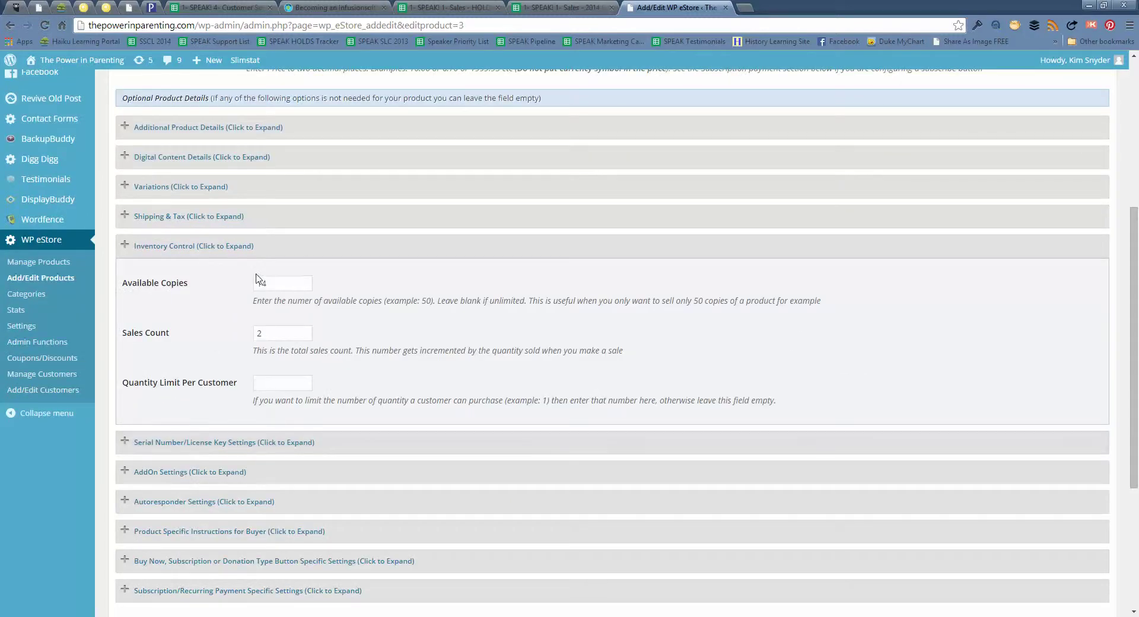
scroll(214, 398, down, 2)
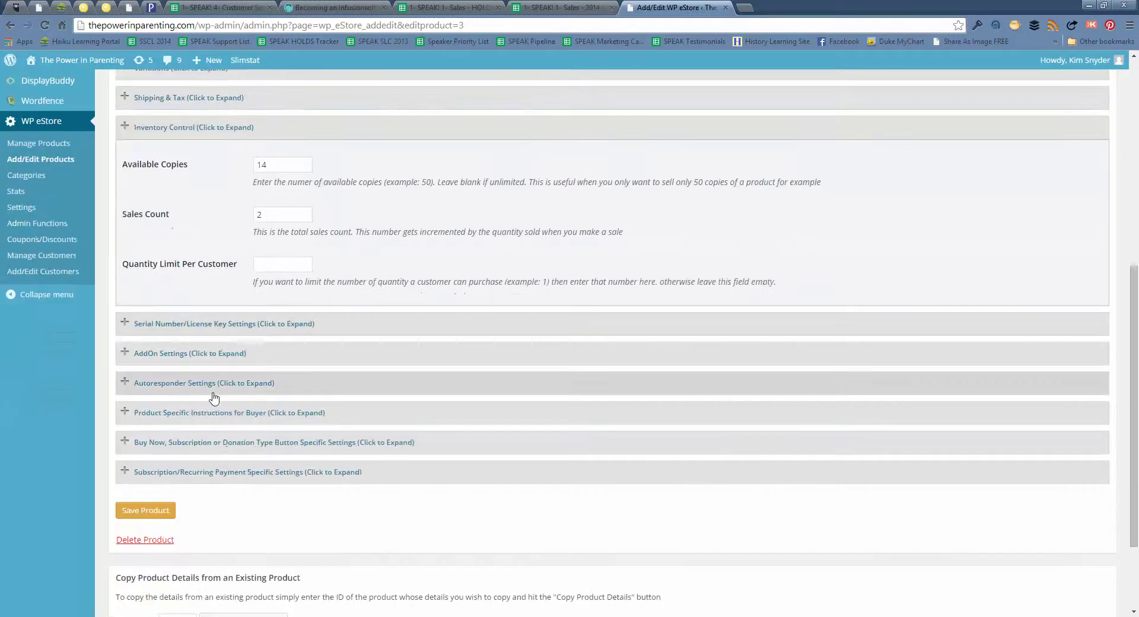
Save the workshop product with its new inventory of 14 copies
click(158, 512)
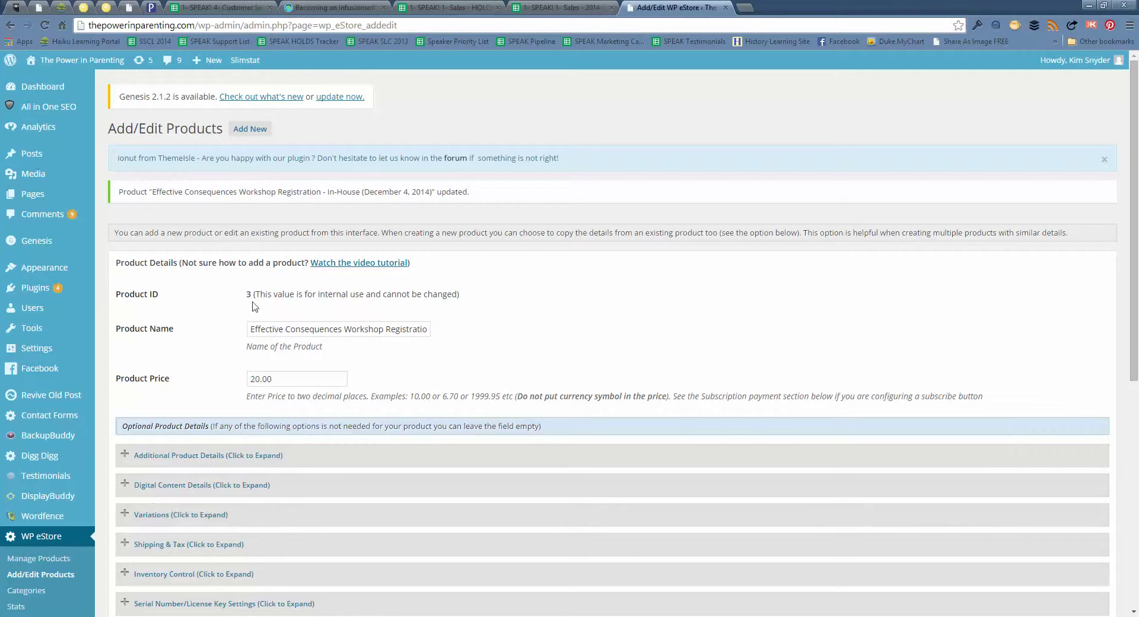
double_click(249, 293)
scroll(202, 362, down, 2)
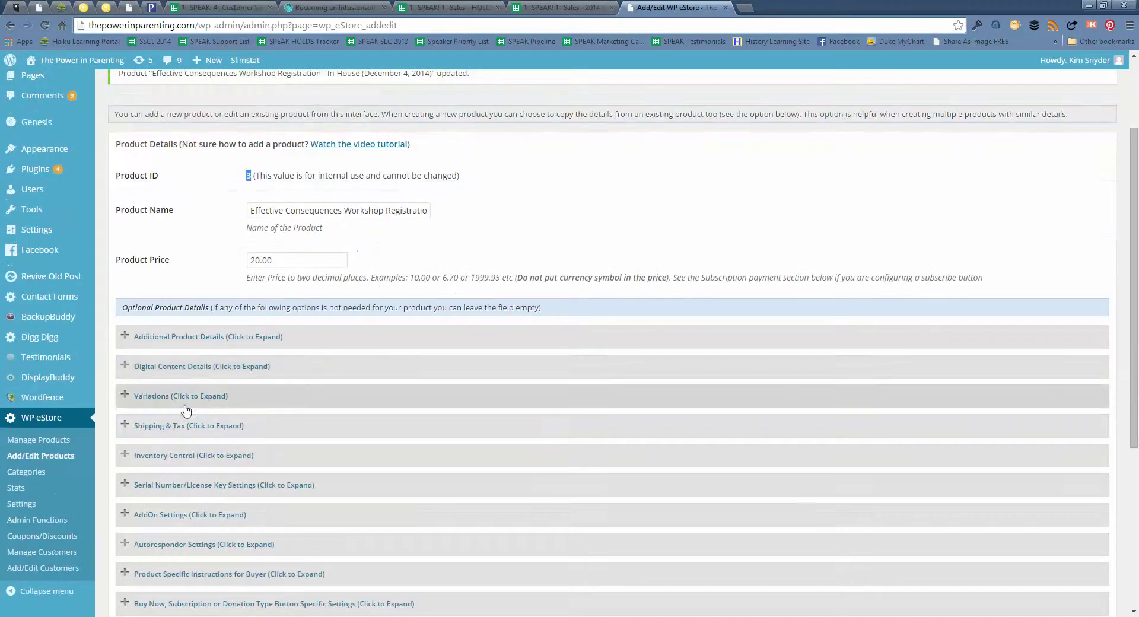
scroll(160, 584, down, 1)
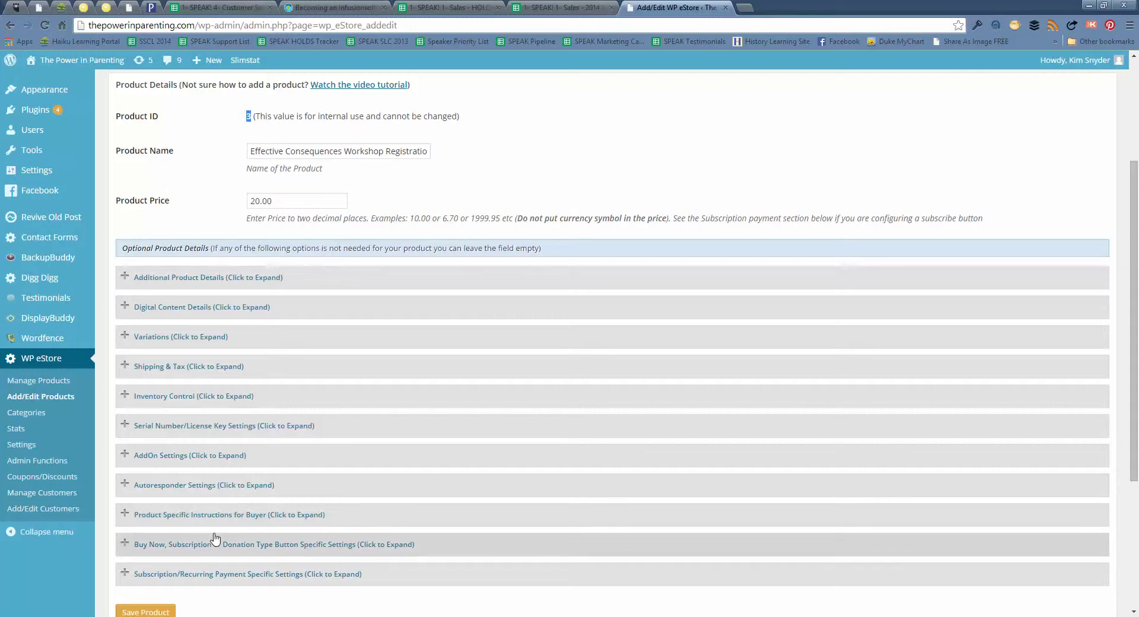
Expand Product Specific Instructions for Buyer, enlarge the box to read it, then collapse it
click(169, 521)
scroll(169, 520, down, 1)
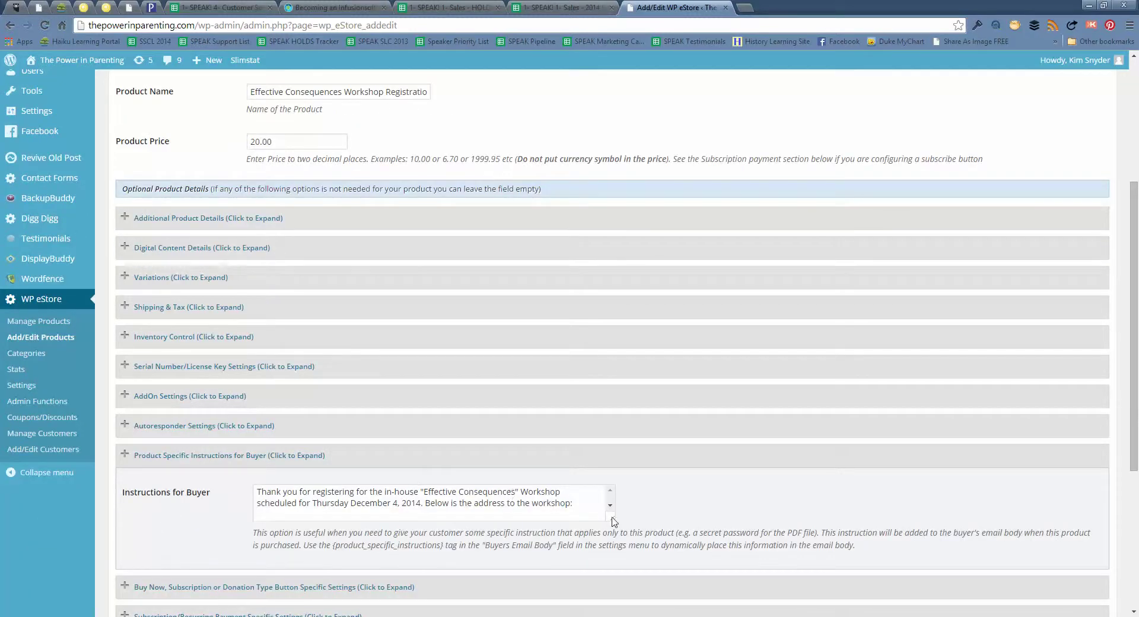
scroll(842, 482, down, 1)
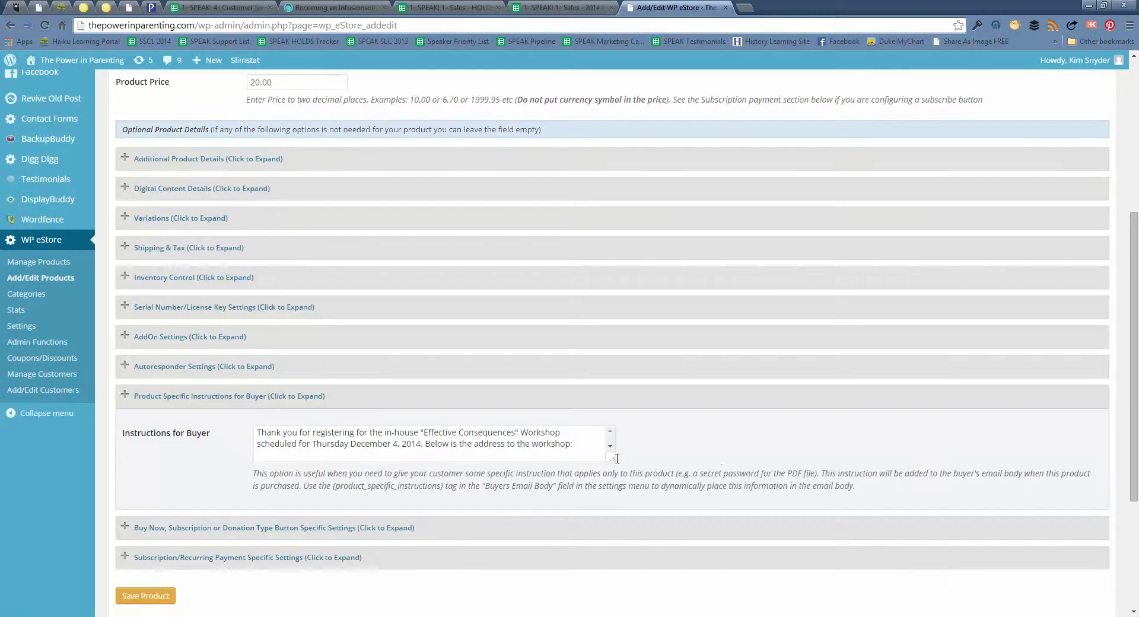
drag(612, 459, 621, 613)
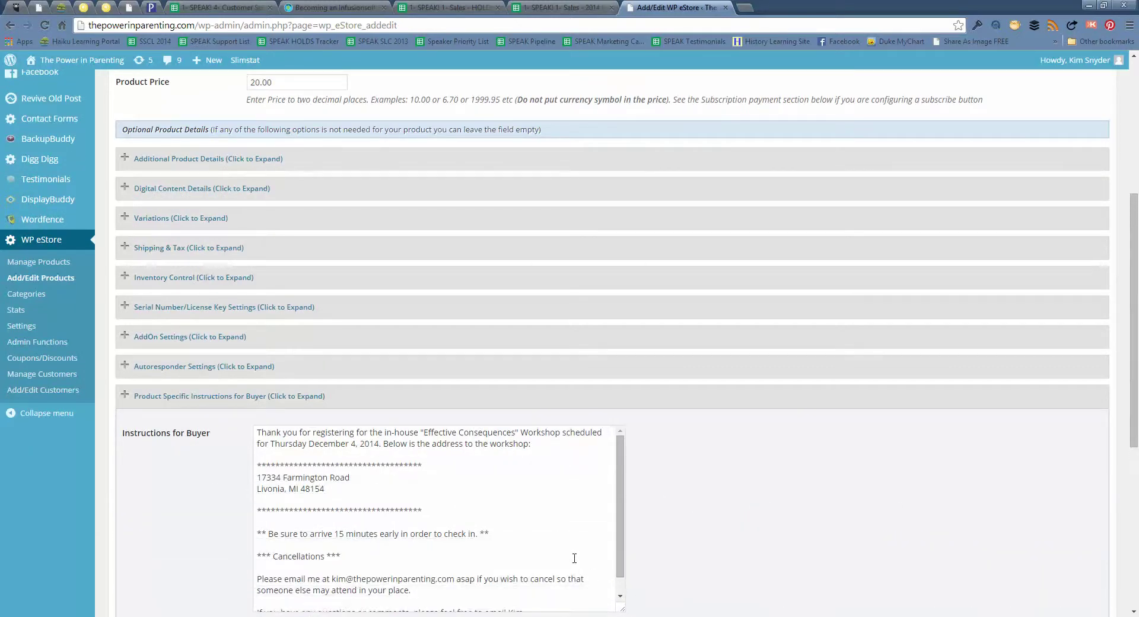
scroll(579, 558, down, 5)
scroll(547, 459, up, 5)
click(176, 402)
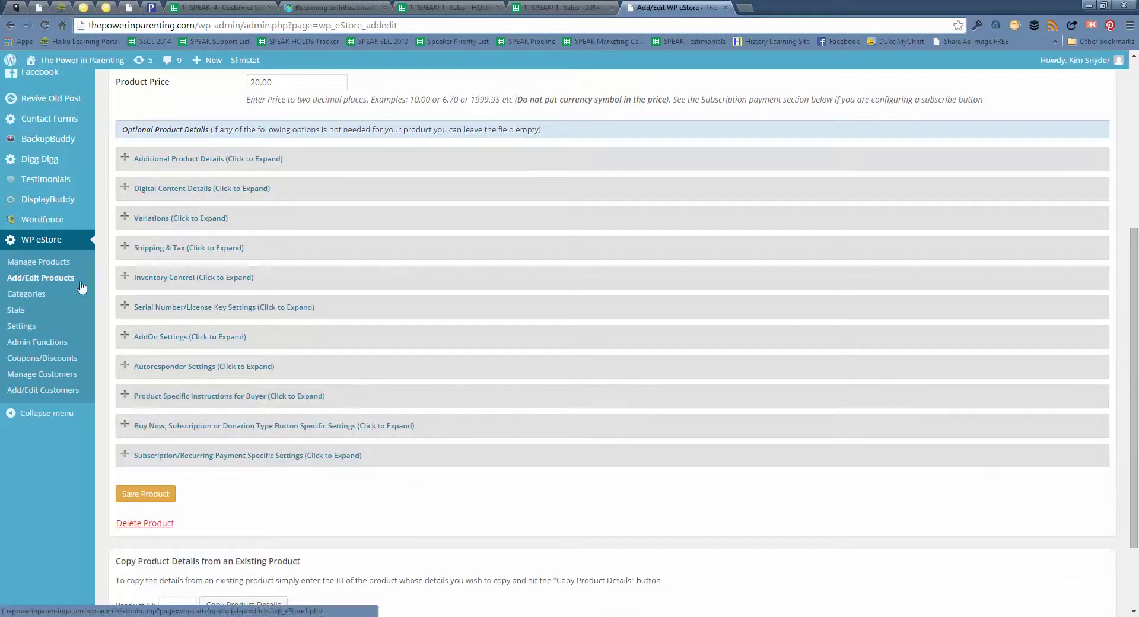
scroll(93, 301, up, 1)
scroll(93, 302, up, 2)
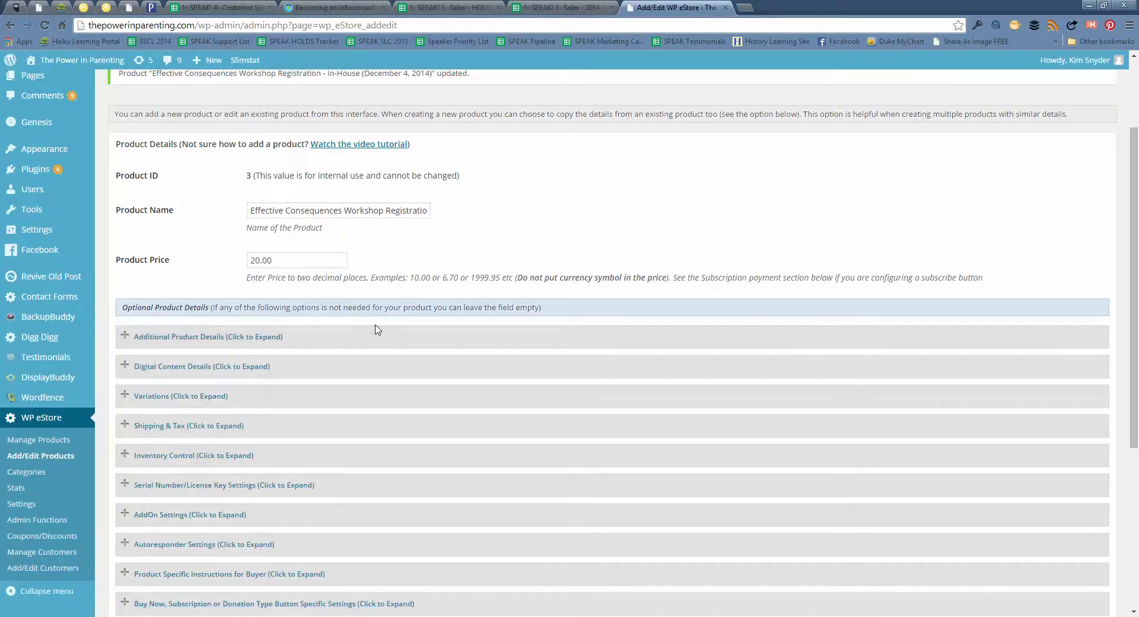
scroll(377, 330, up, 2)
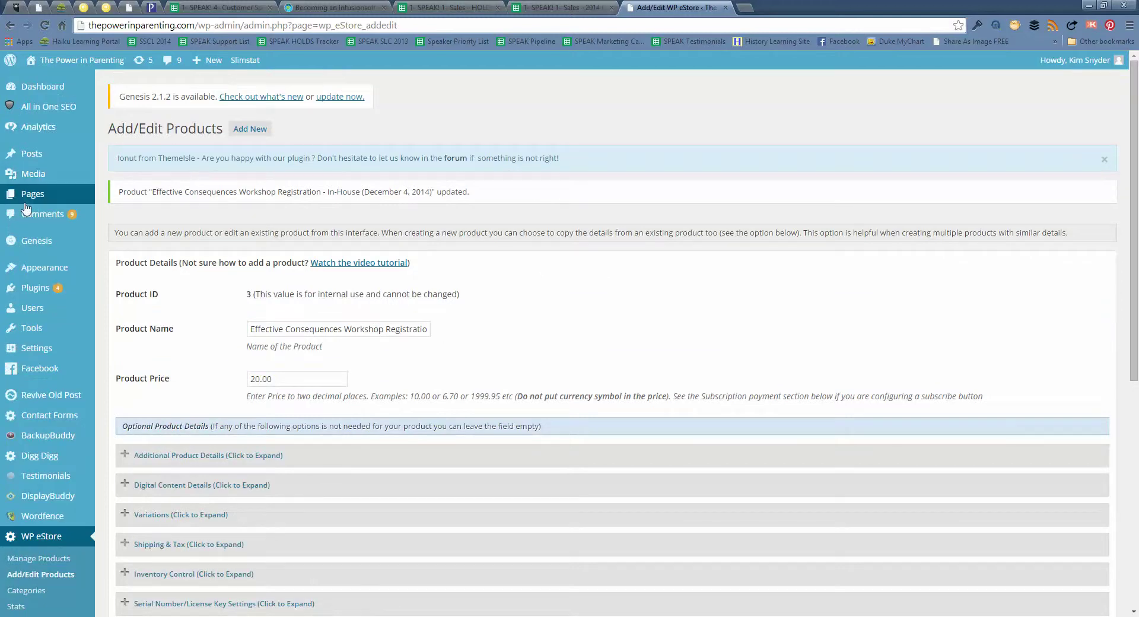
Edit the Current Workshop page and inspect its [wp_eStore_fancy2 id=3] registration shortcode
mouse_move(89, 201)
click(121, 197)
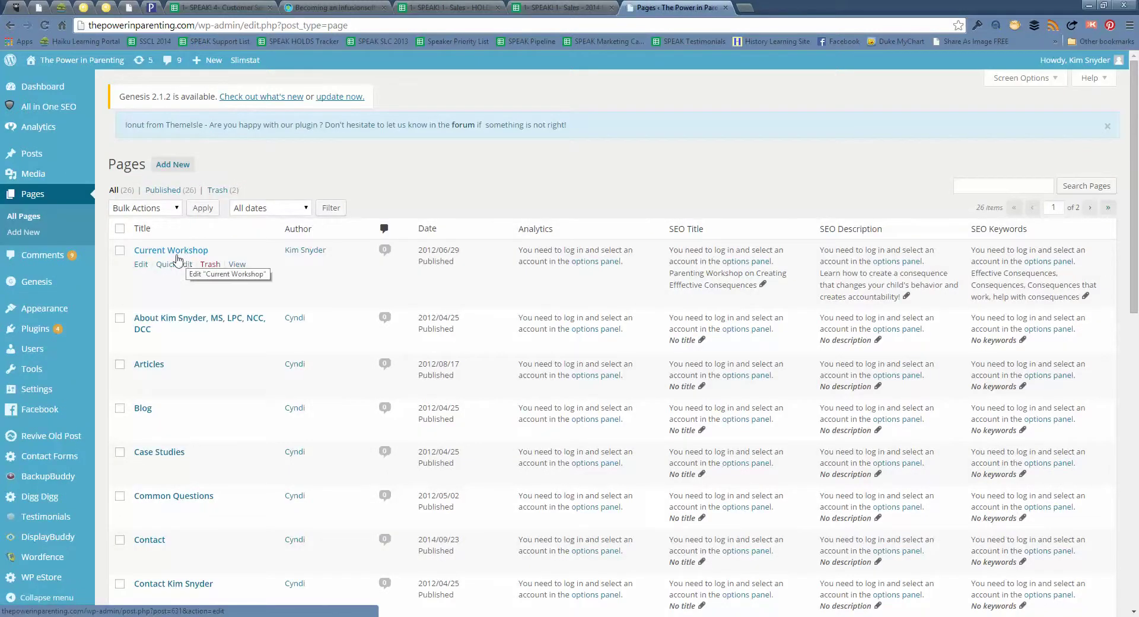
click(142, 268)
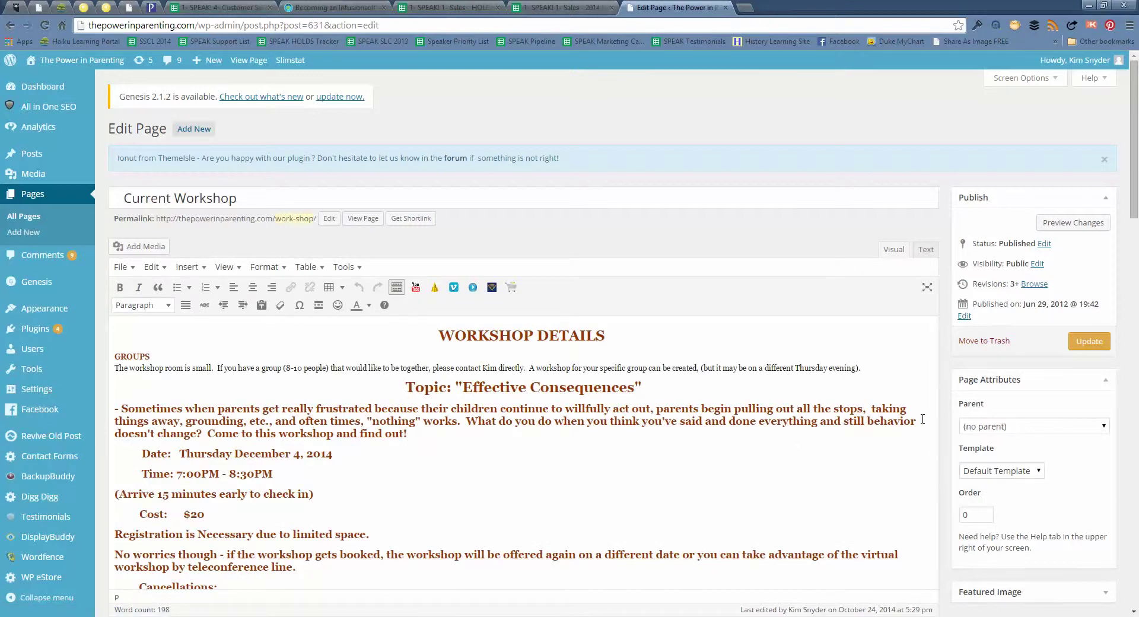
scroll(566, 416, down, 3)
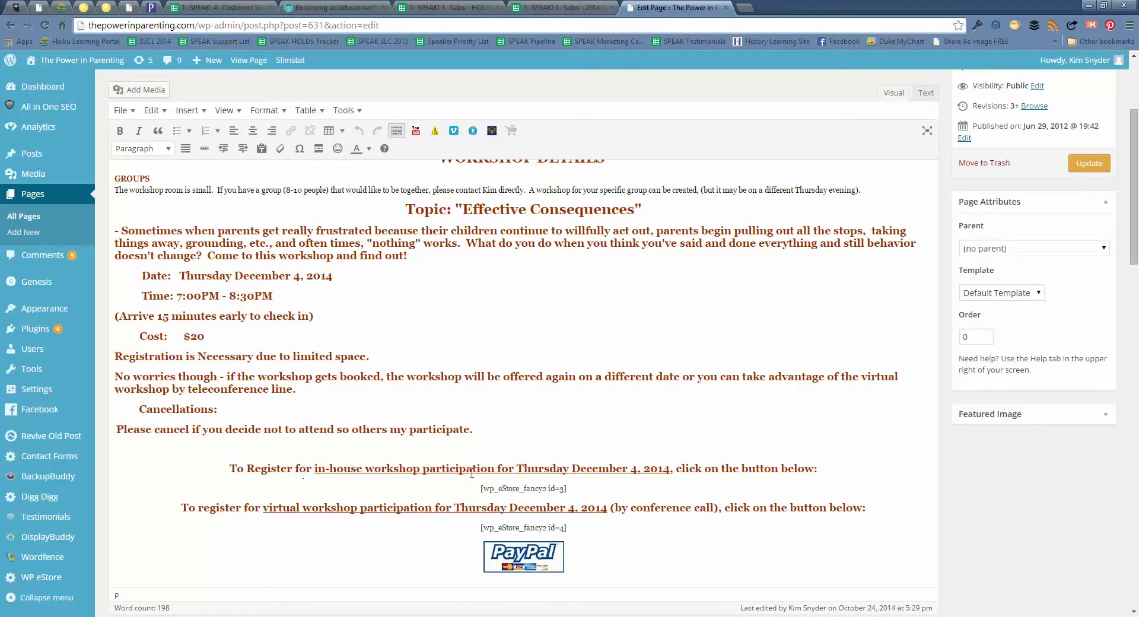
drag(481, 489, 569, 488)
click(574, 491)
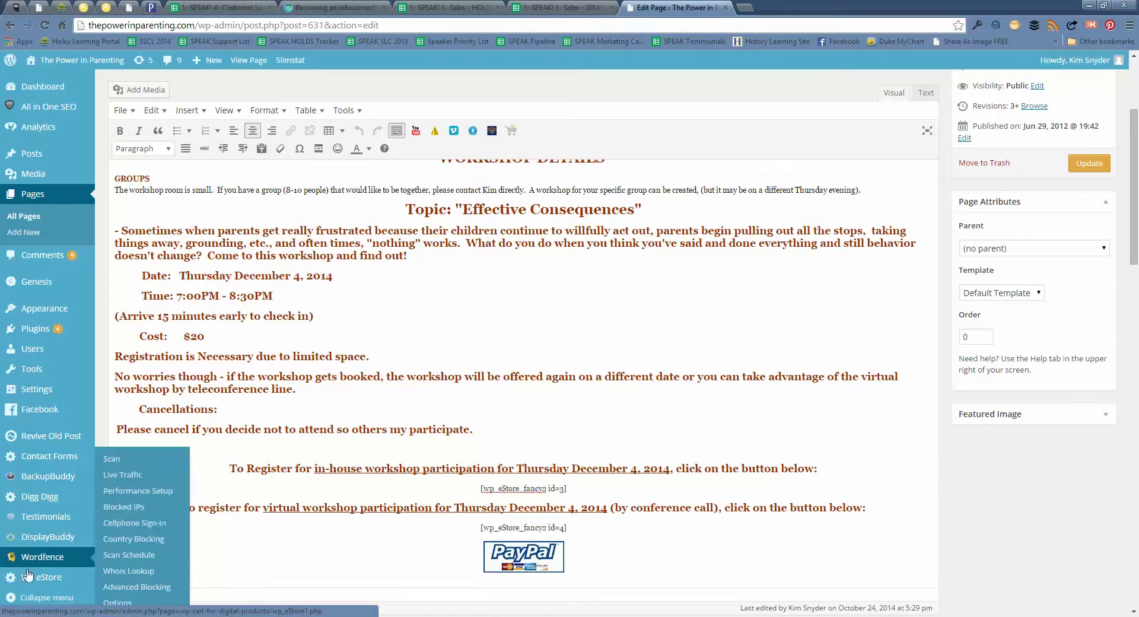
mouse_move(27, 574)
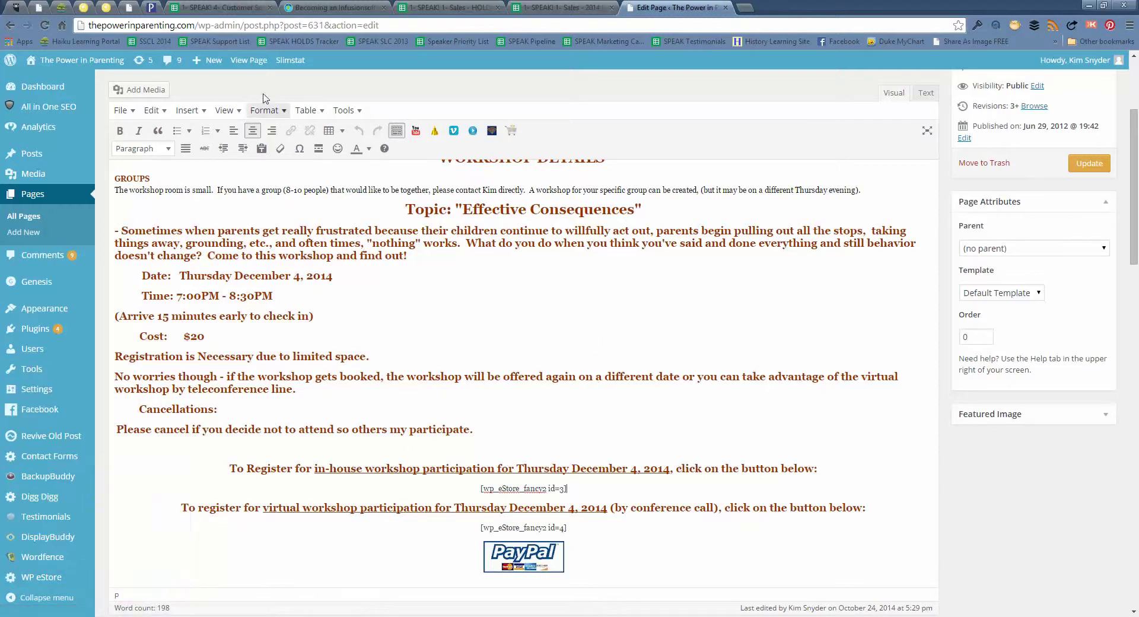
scroll(120, 300, up, 3)
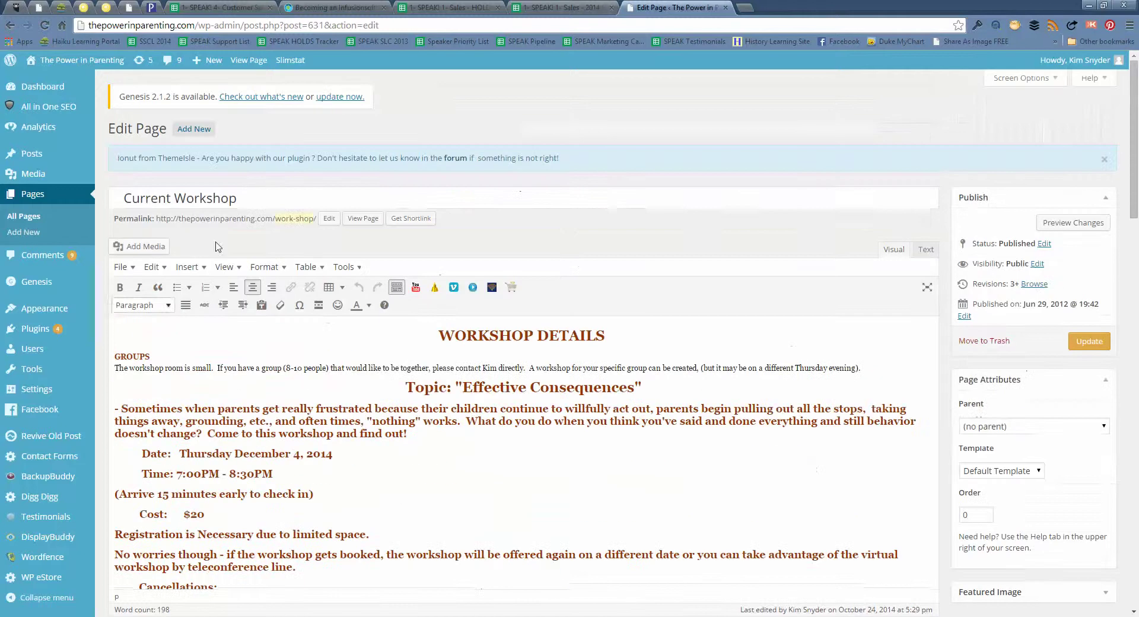
Open the live Current Workshop page in a new tab and compare shortcode ids 3 and 4
right_click(377, 221)
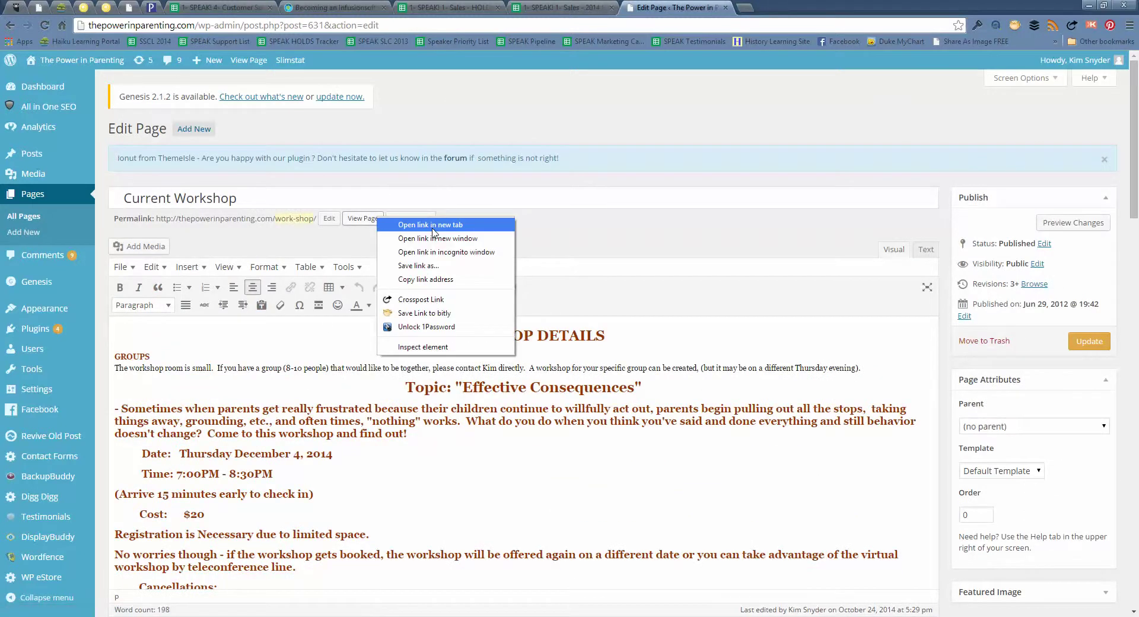
click(436, 225)
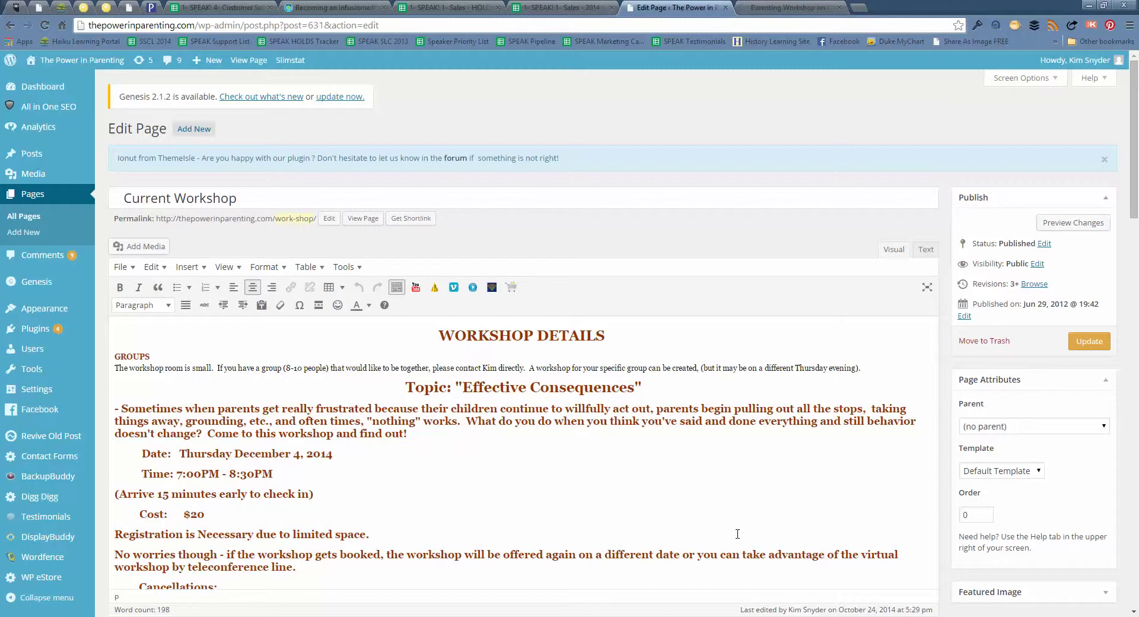
scroll(737, 533, down, 5)
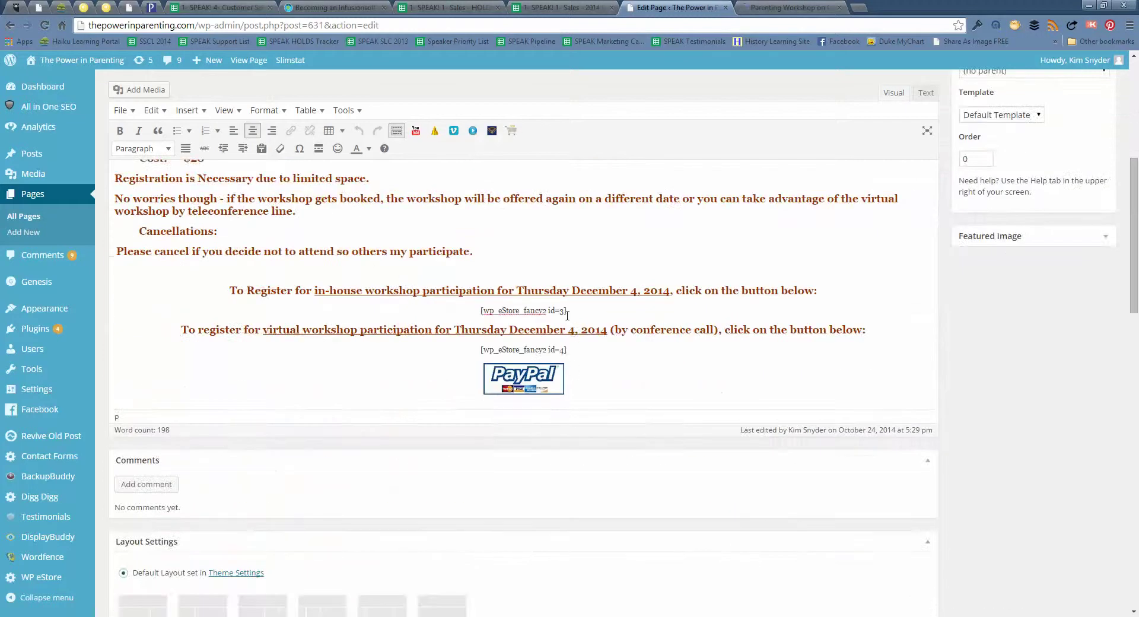
double_click(560, 311)
double_click(563, 350)
On the live page, add one in-house workshop registration at $20.00 to the cart
click(807, 7)
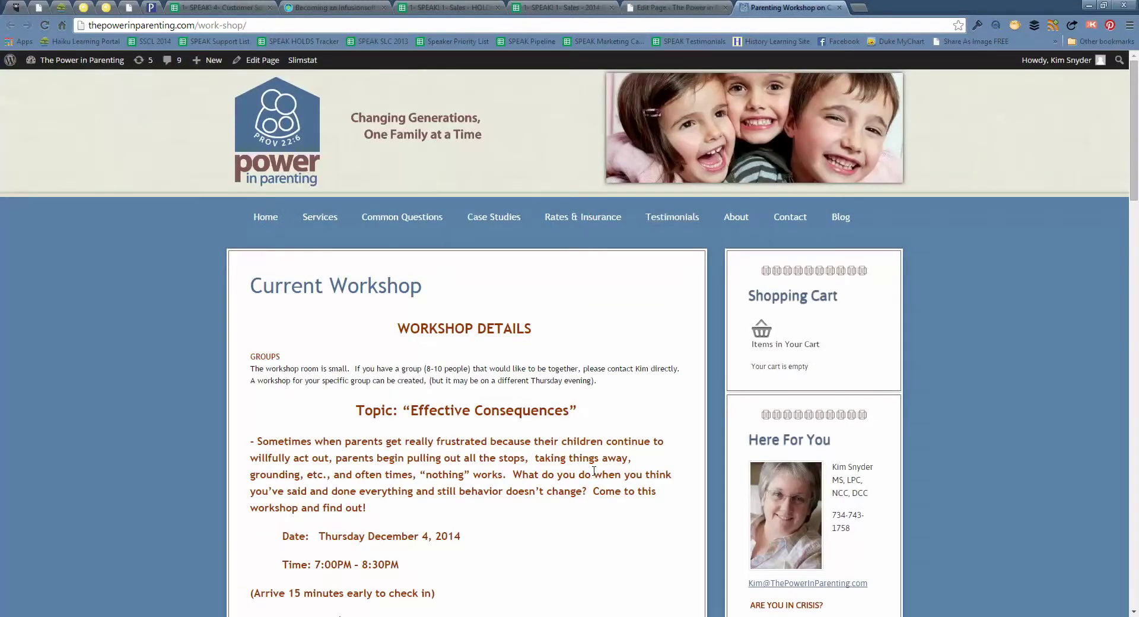
scroll(594, 470, down, 7)
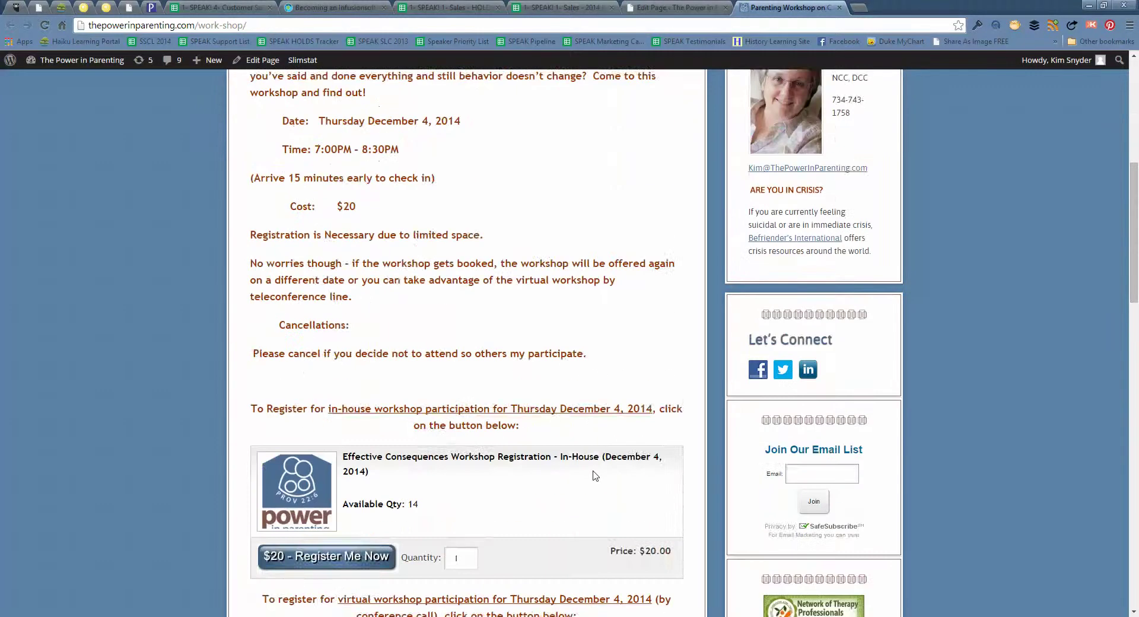
scroll(595, 476, down, 2)
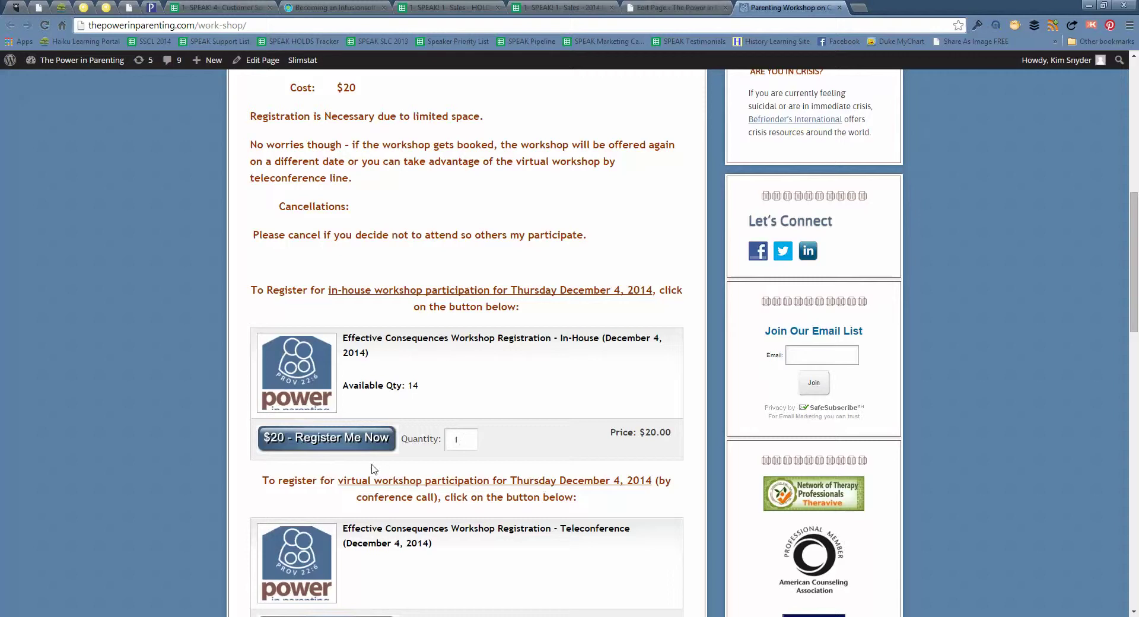
click(364, 439)
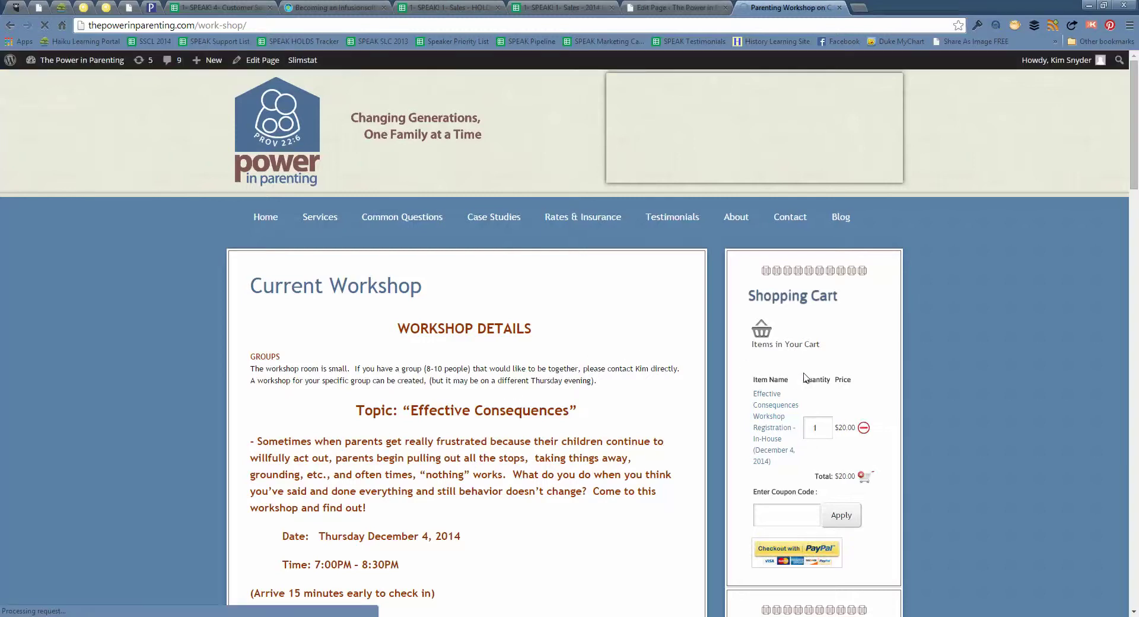
Apply coupon deccon20 so the registration drops to $16.00 with $4.00 off
click(776, 514)
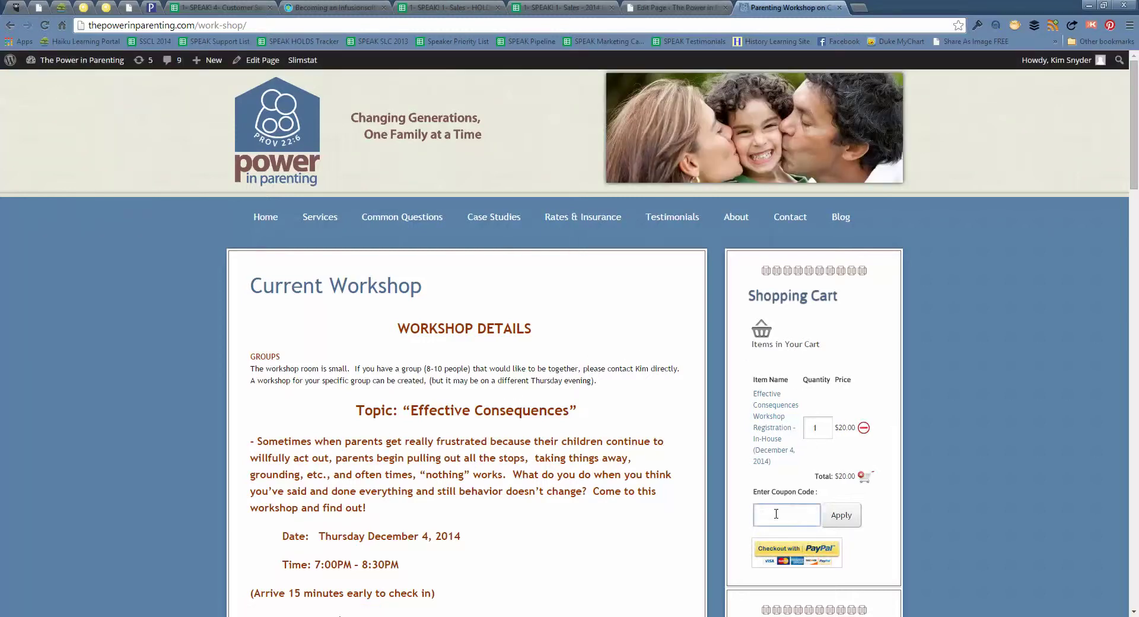
click(776, 514)
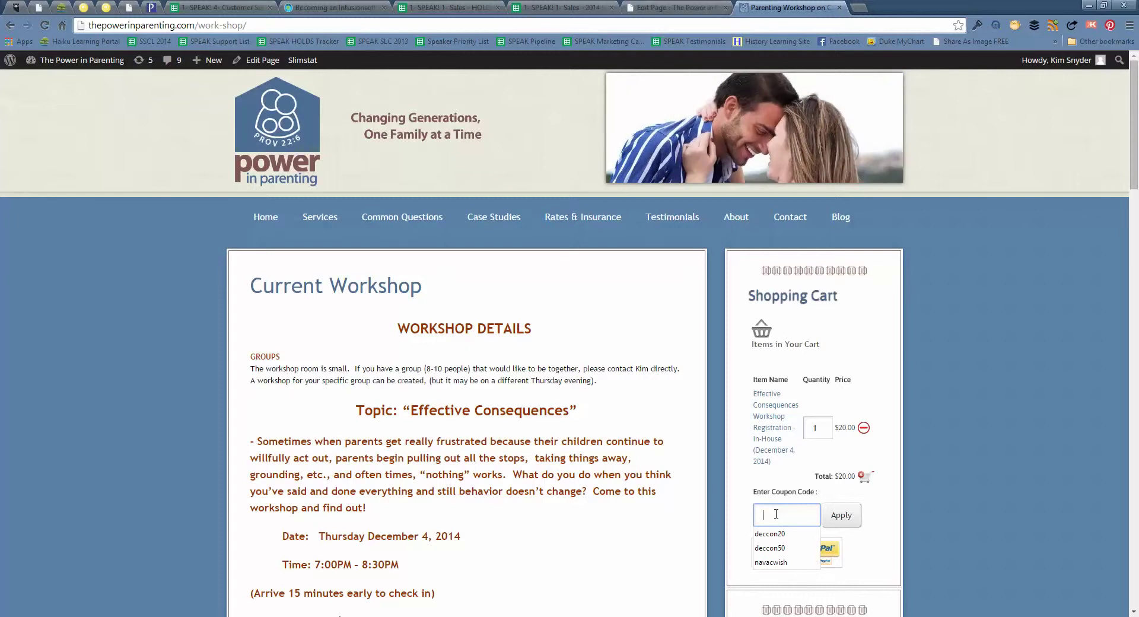
key(Down)
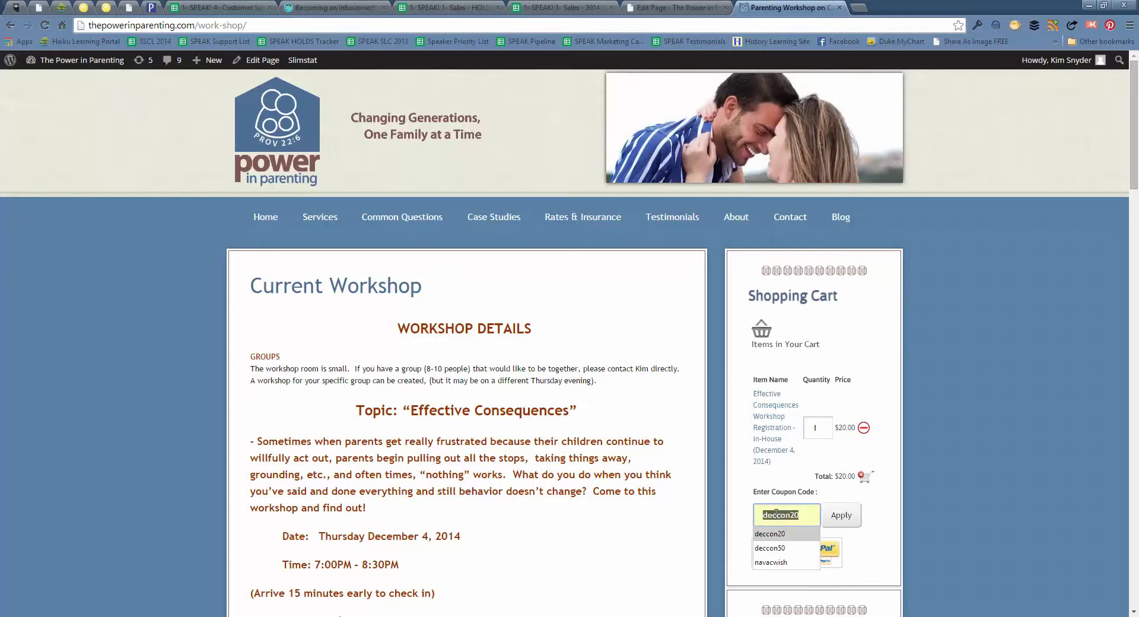
key(Return)
click(849, 521)
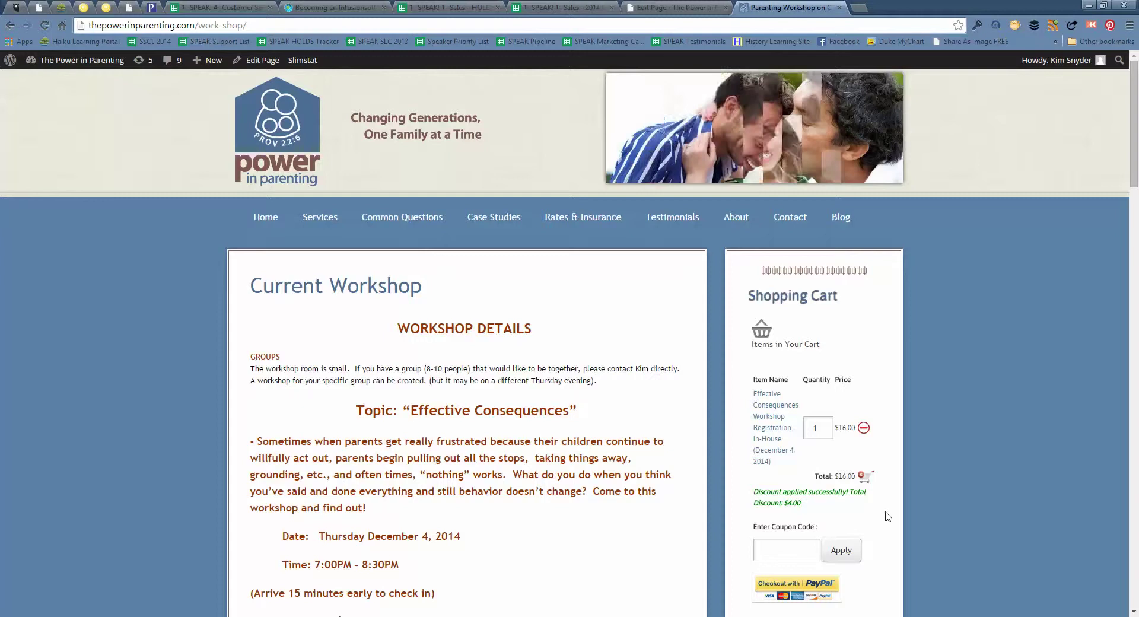
scroll(881, 521, down, 1)
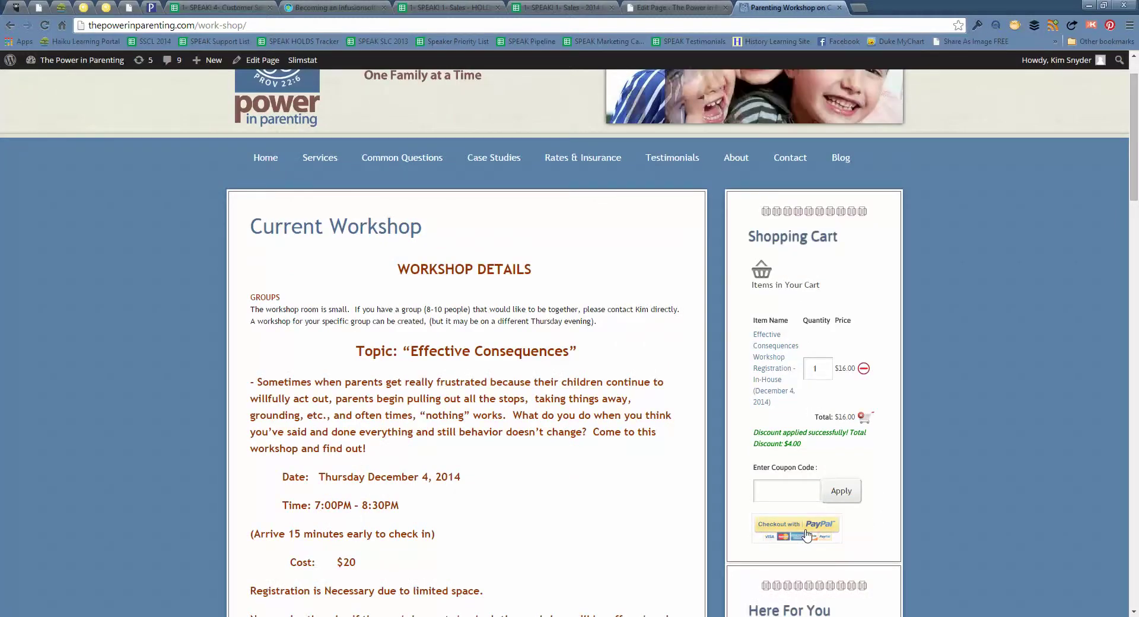
Send the $16.00 order to PayPal checkout, then return to the Current Workshop page editor
click(806, 534)
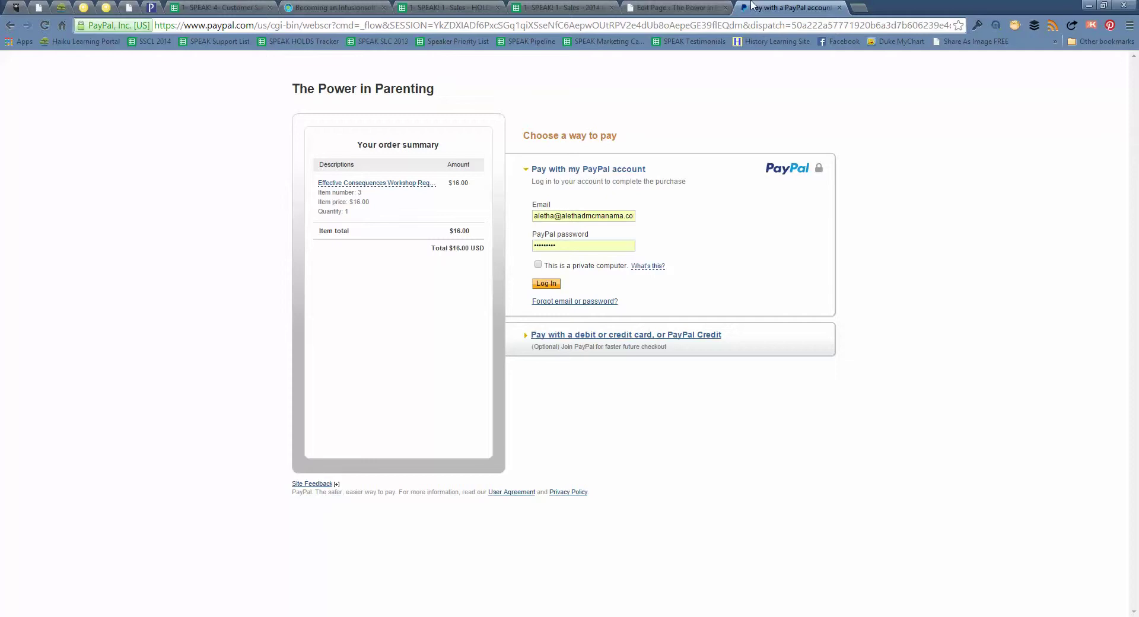
click(695, 6)
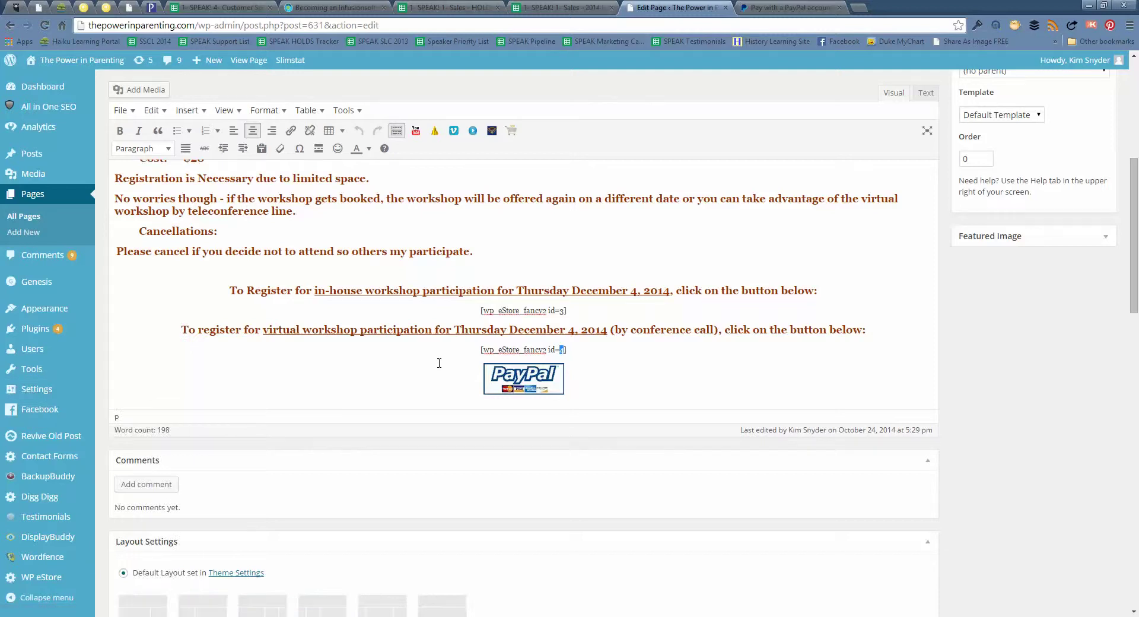
scroll(439, 363, up, 2)
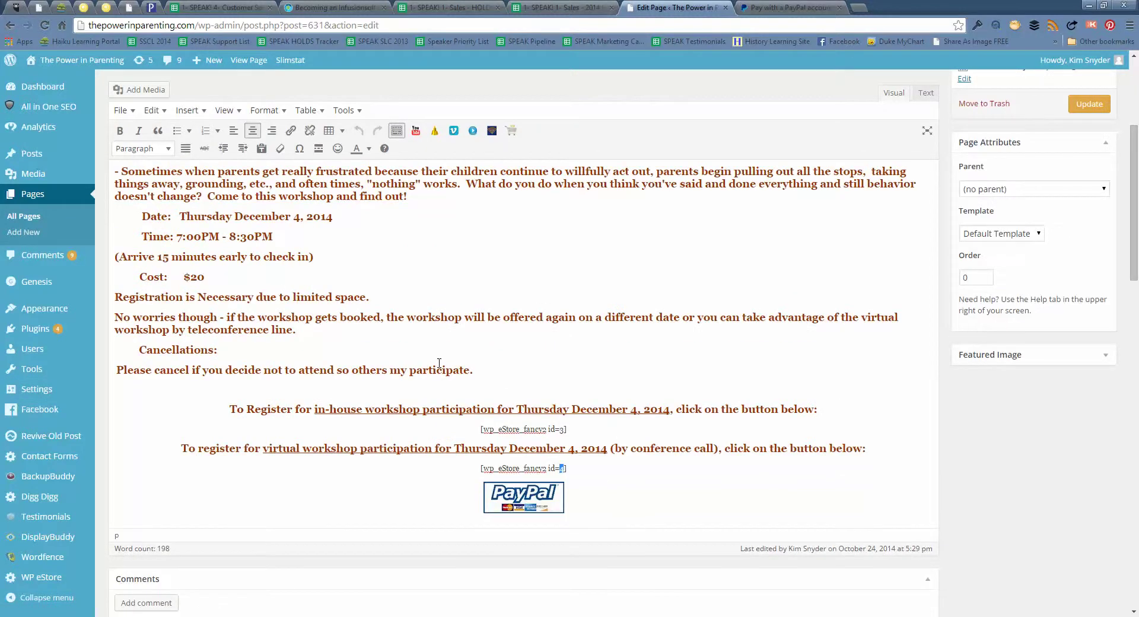
mouse_move(40, 465)
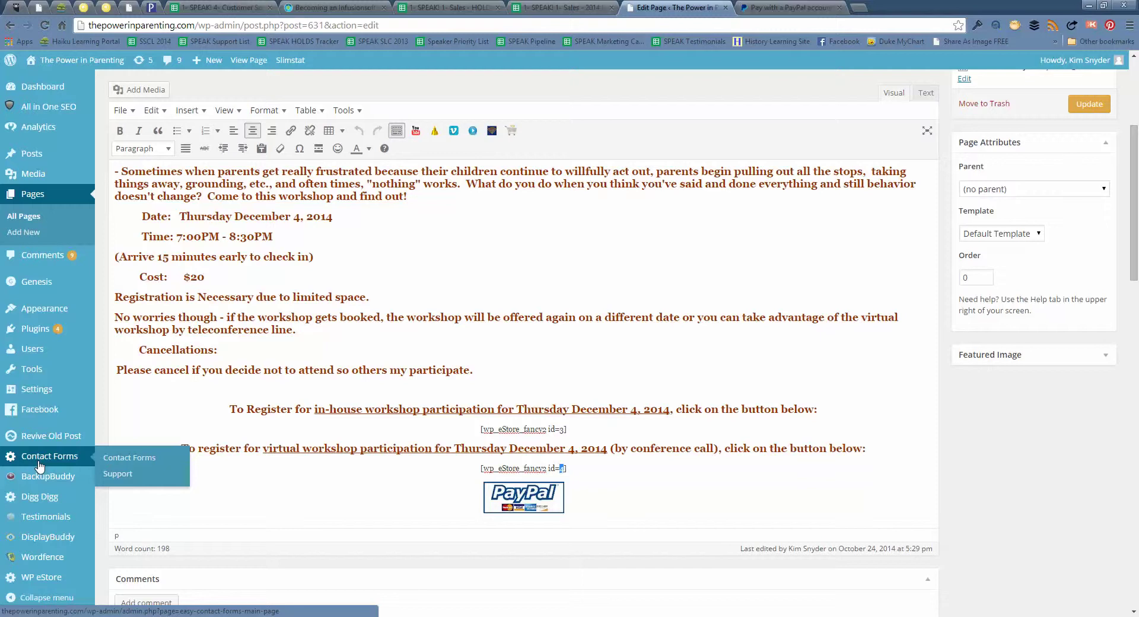
scroll(92, 460, down, 3)
mouse_move(43, 539)
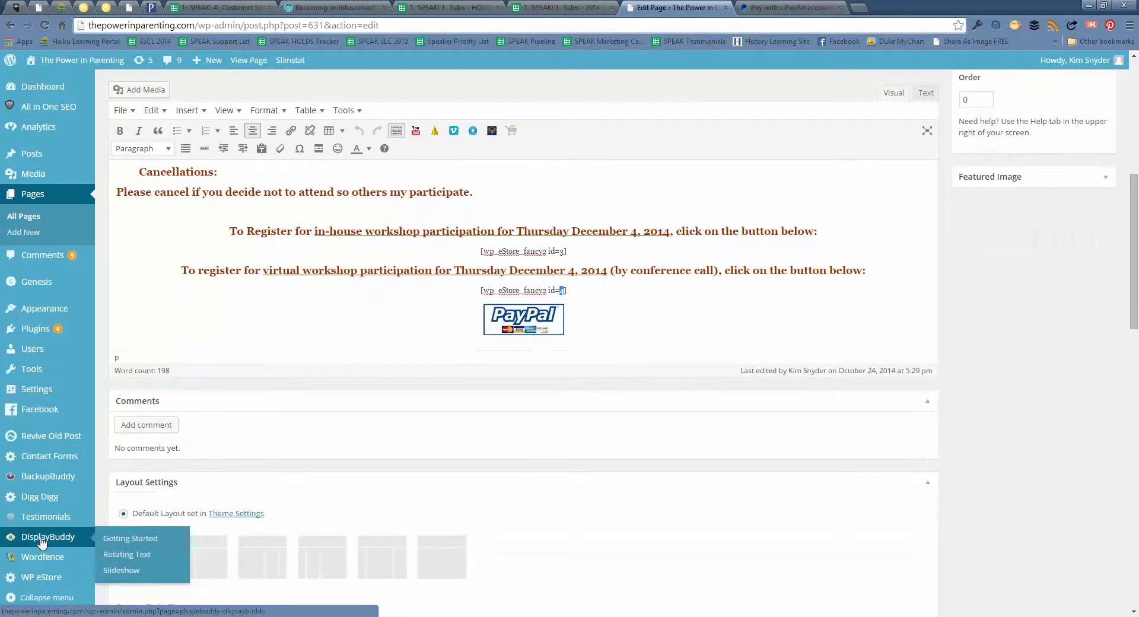
mouse_move(39, 580)
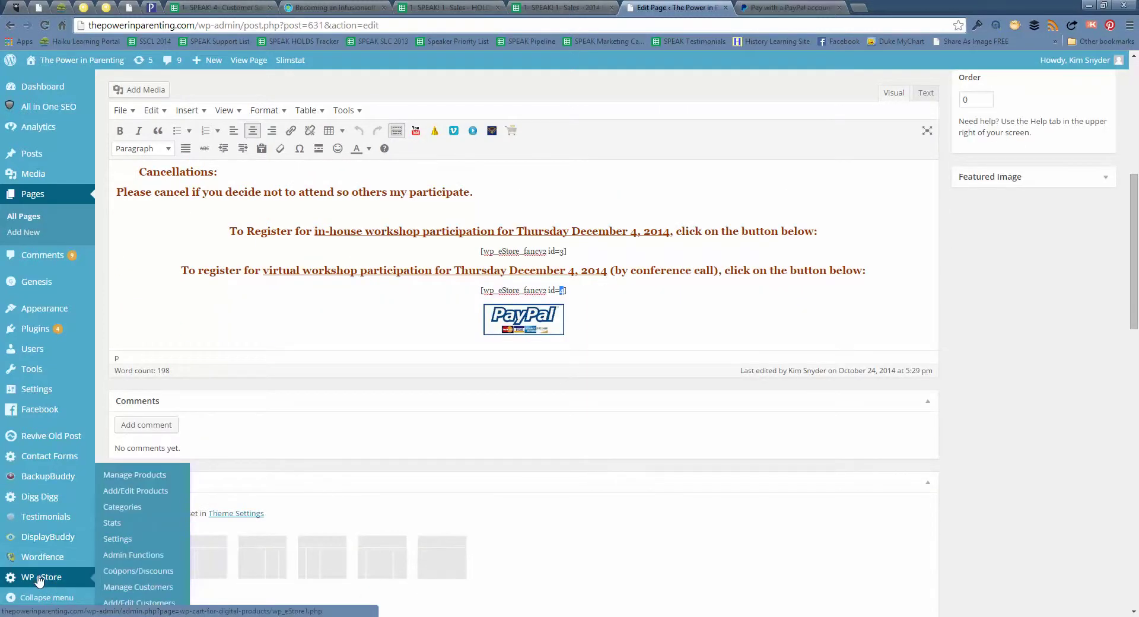
Open WP eStore's blank Add/Edit Customers form and start at the First Name field
click(134, 603)
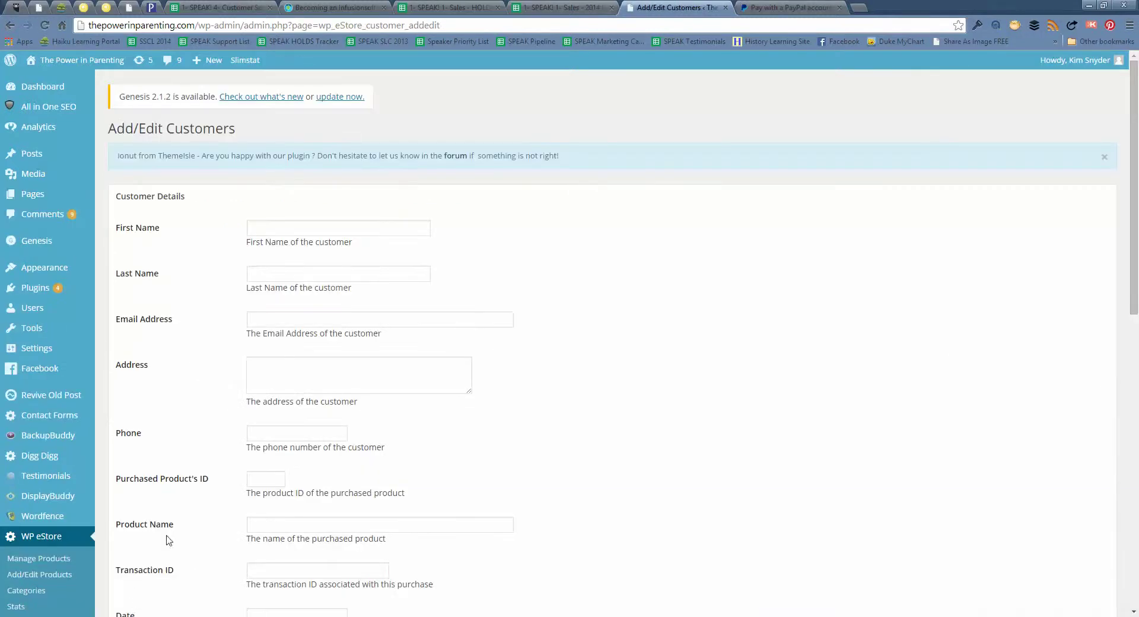
click(278, 229)
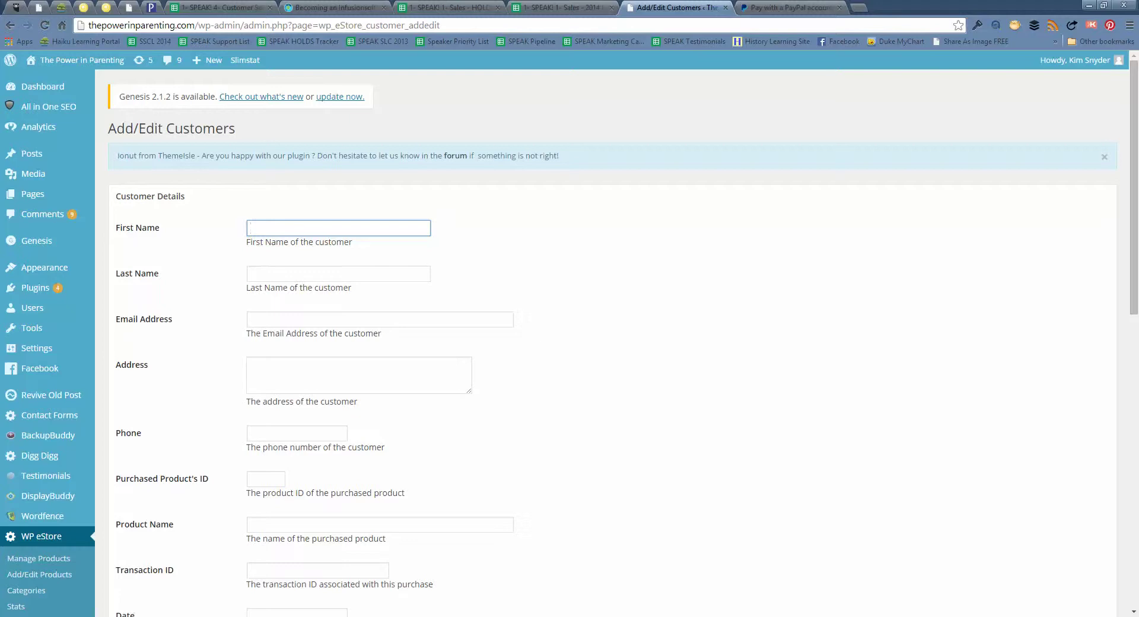
Copy the first registrant's e-mail address from Outlook's December Registrants message and return to the browser
mouse_move(77, 616)
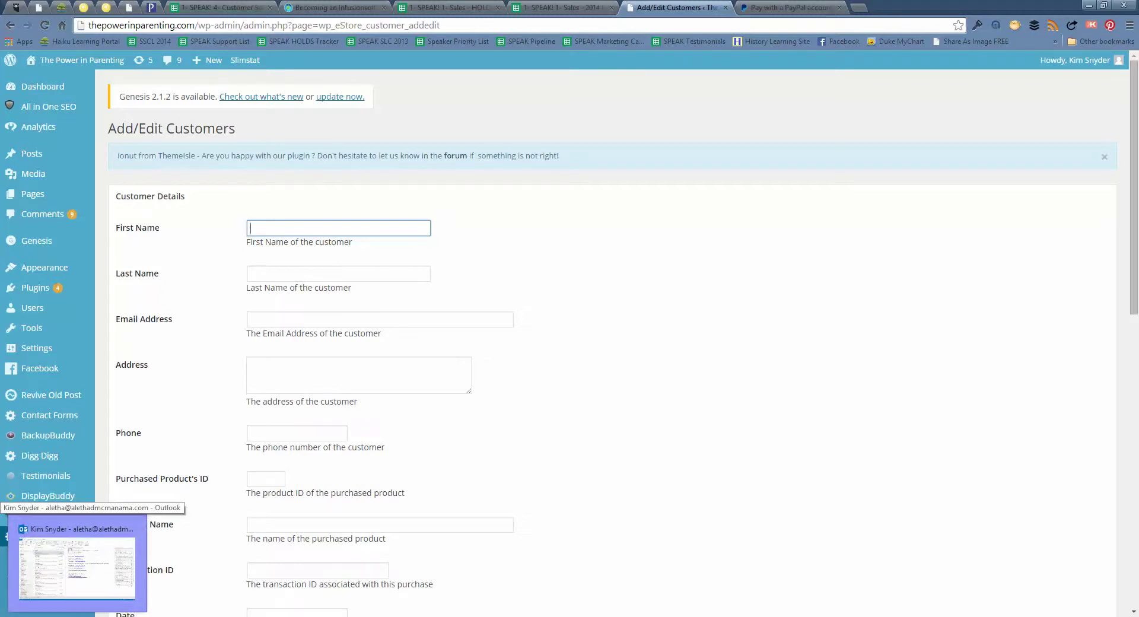
click(78, 566)
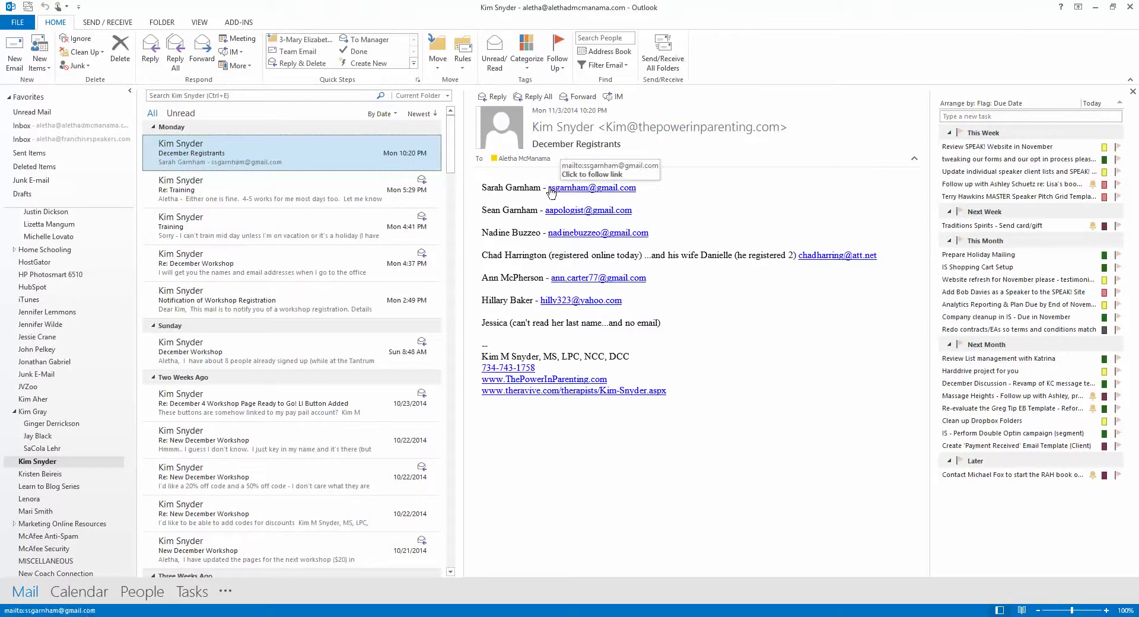
drag(641, 187, 547, 188)
key(ctrl+c)
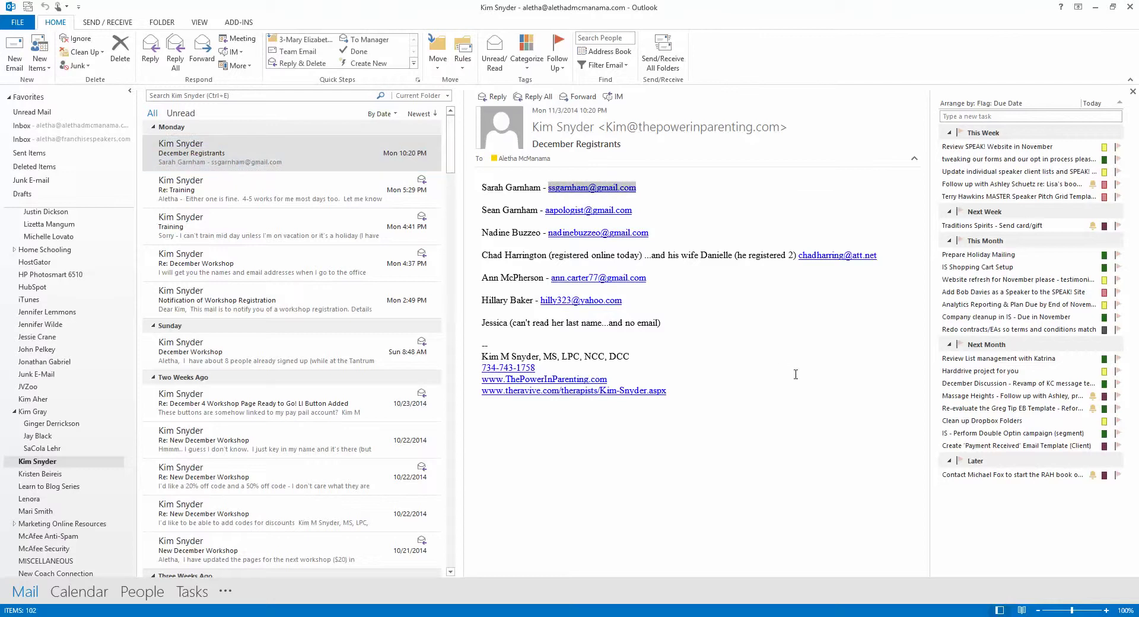
click(74, 616)
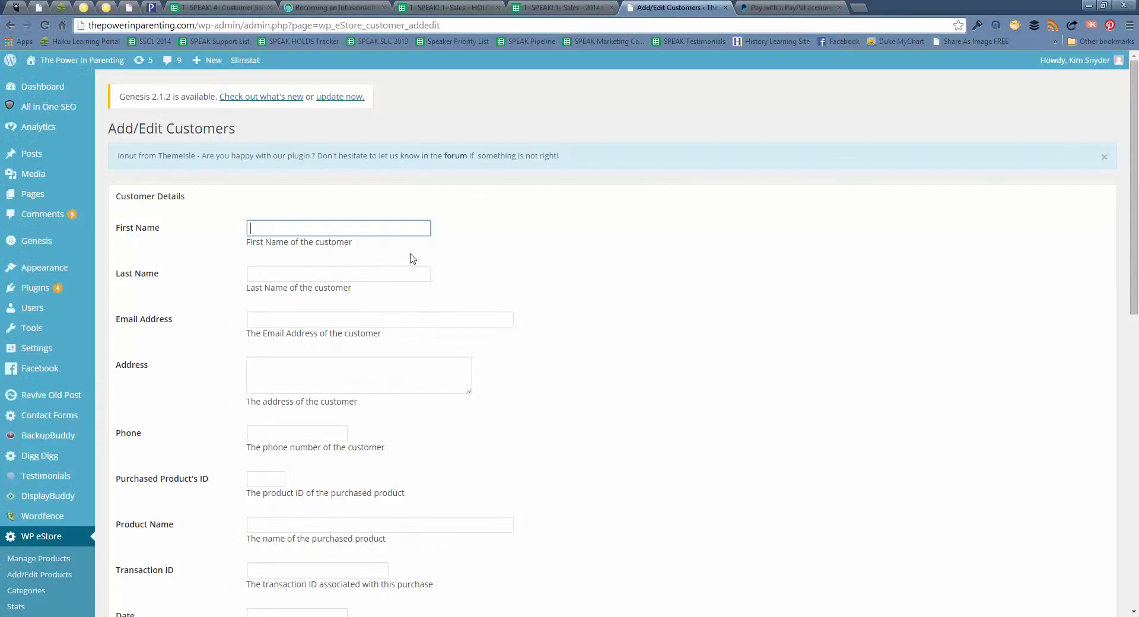
Enter the registrant's first name, last name and pasted e-mail address in the new customer form
key(Tab)
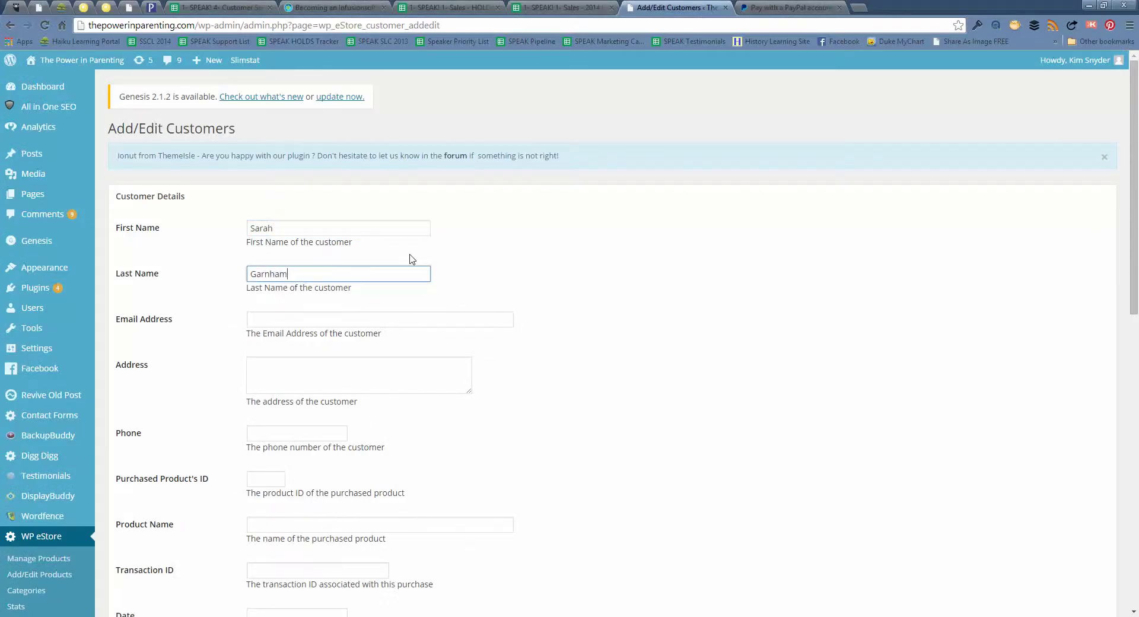
key(Tab)
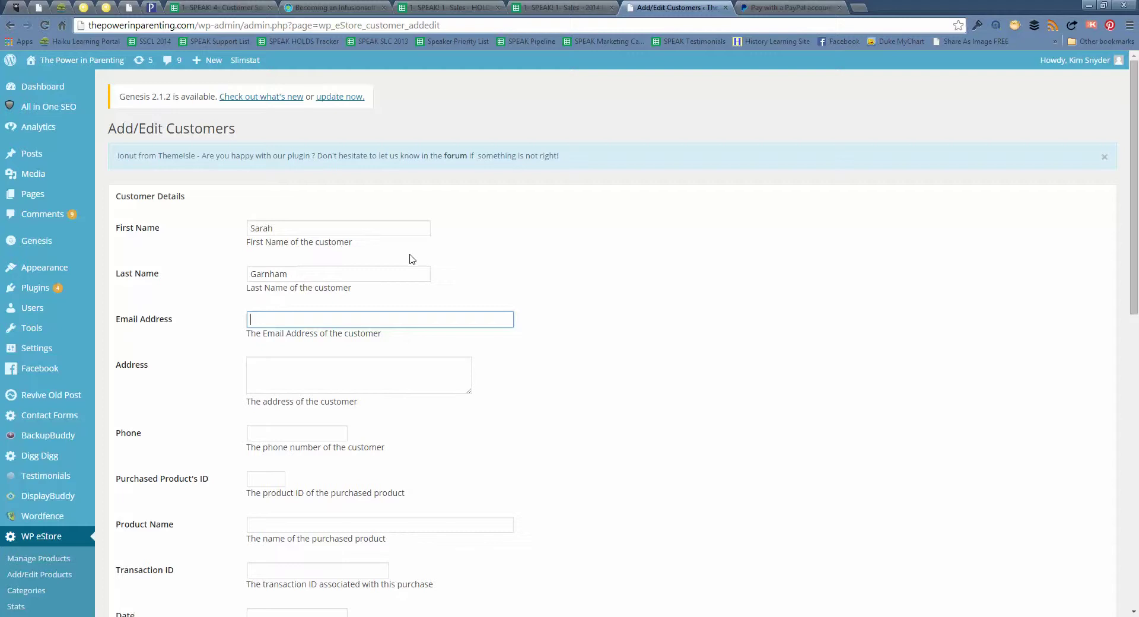
key(ctrl+v)
key(Tab)
key(Tab)
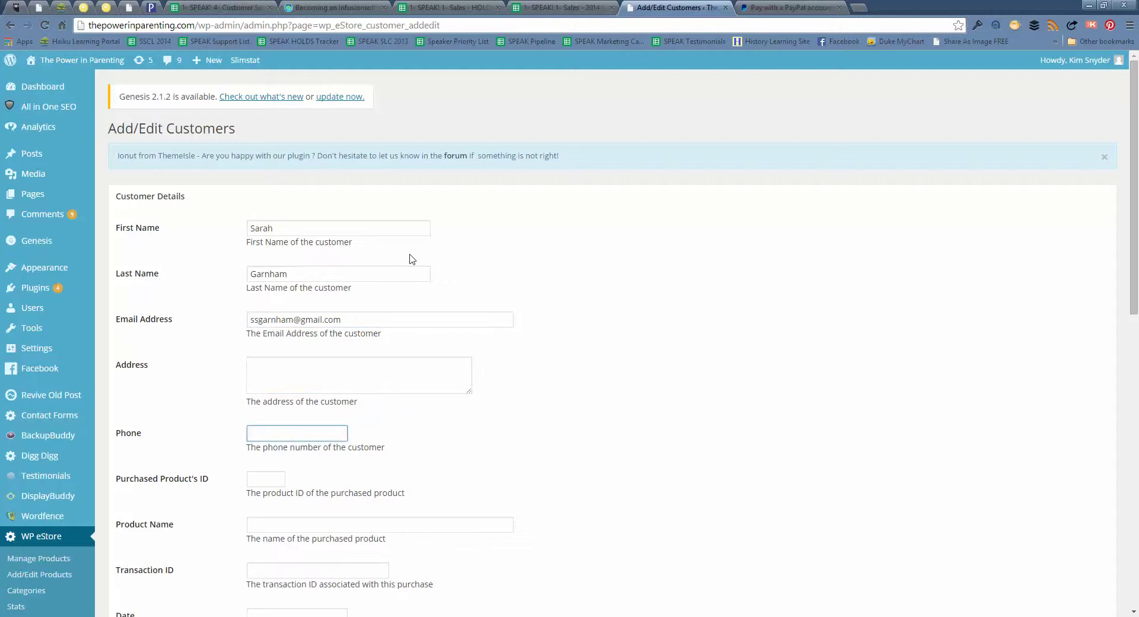
key(Tab)
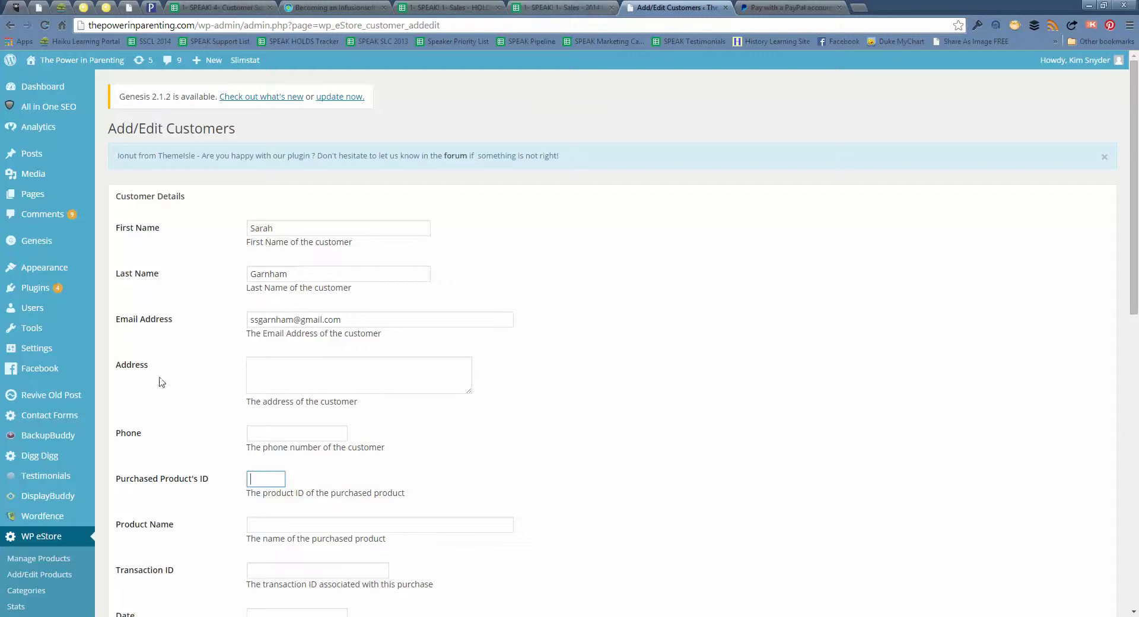
Open the Manage Products list in a new browser tab
scroll(18, 603, down, 1)
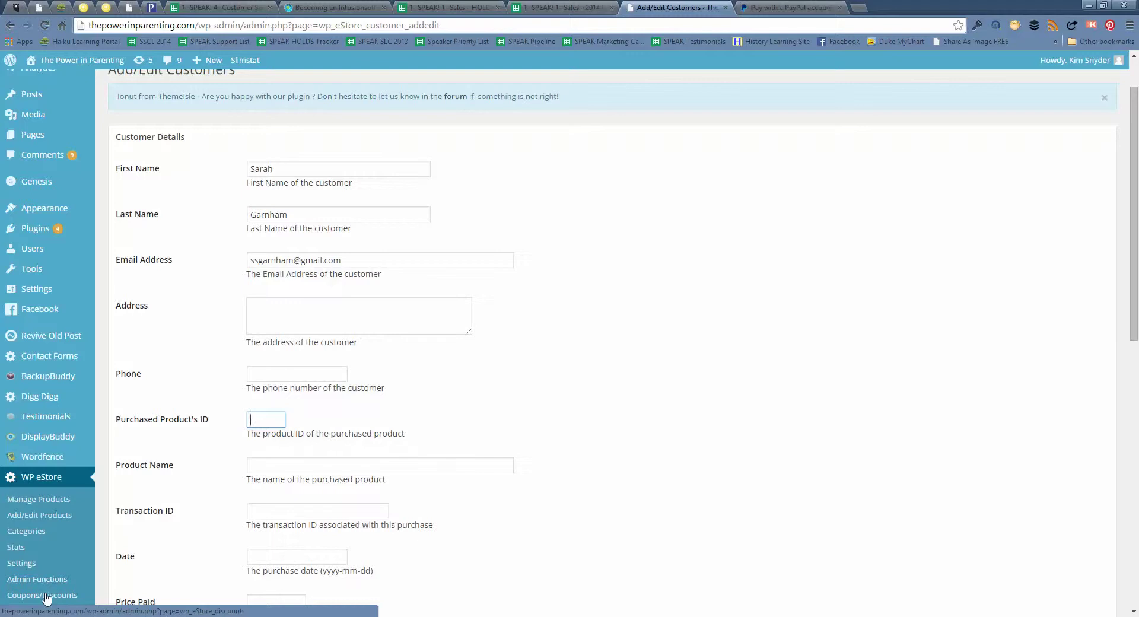
right_click(62, 504)
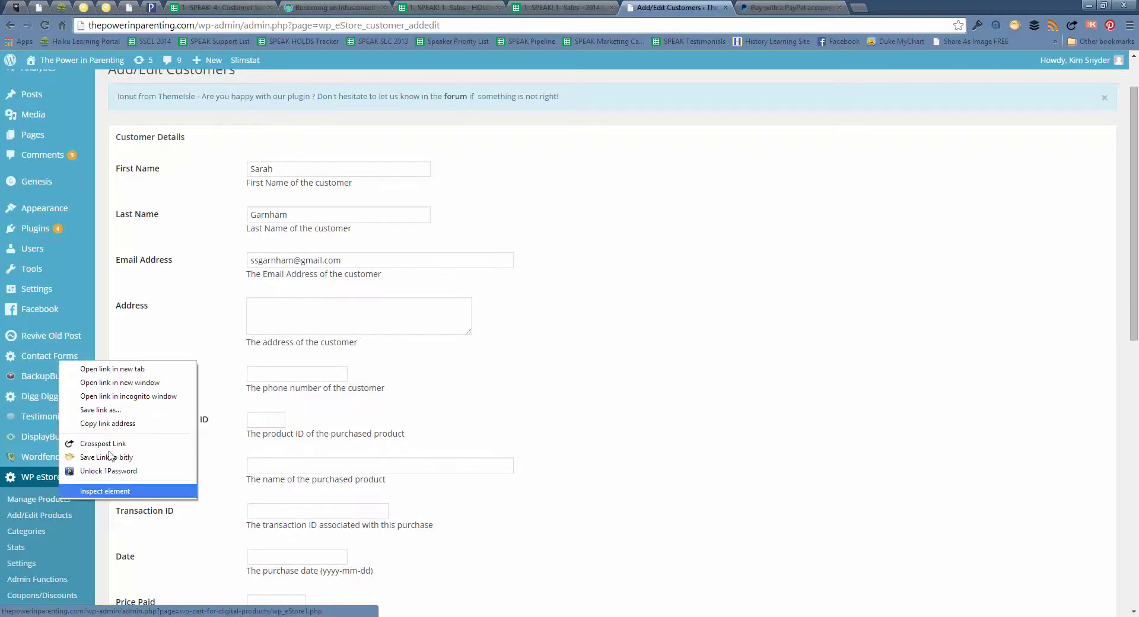
click(150, 369)
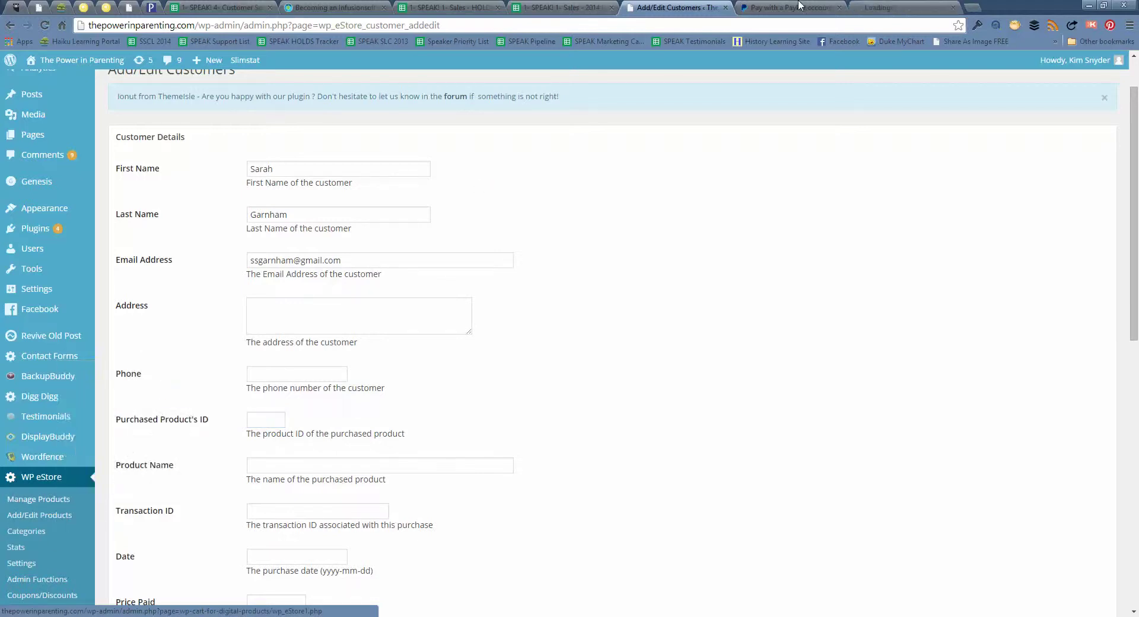
Enter purchased product ID 3 and paste the name 'Effective Consequences Workshop Registration - In-House'
click(931, 5)
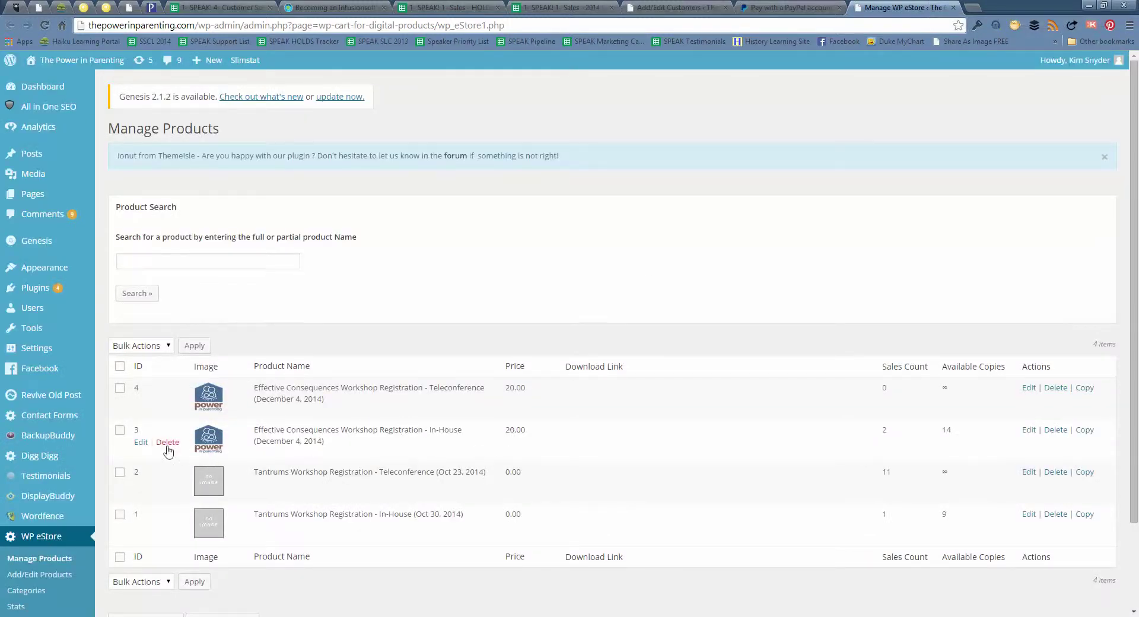
click(706, 7)
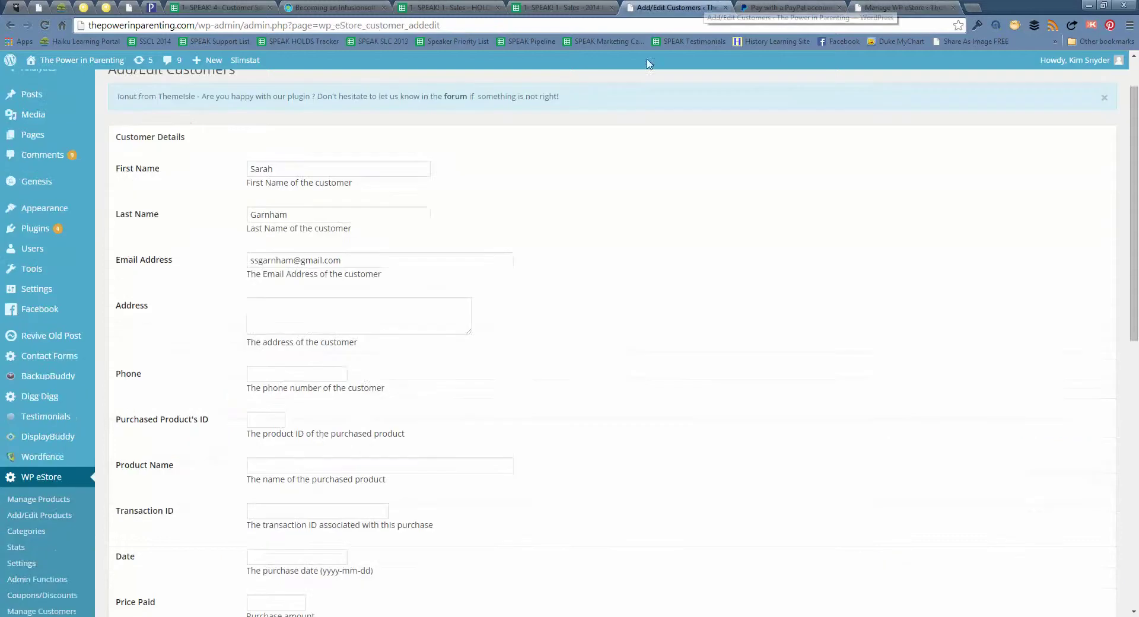
click(268, 424)
text(3)
click(286, 463)
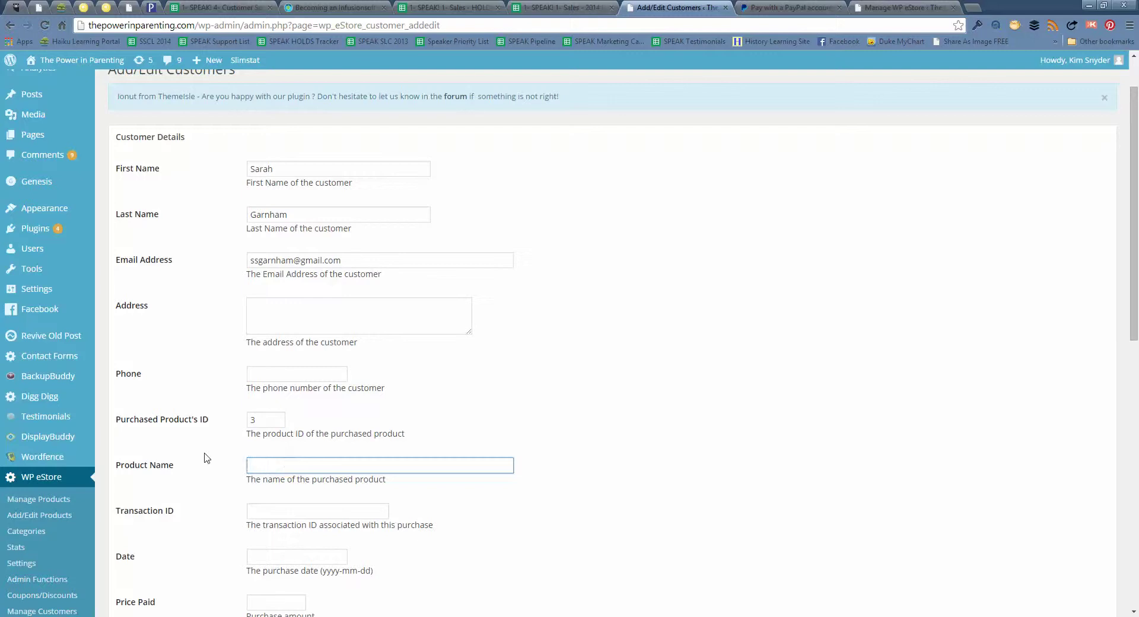
click(906, 8)
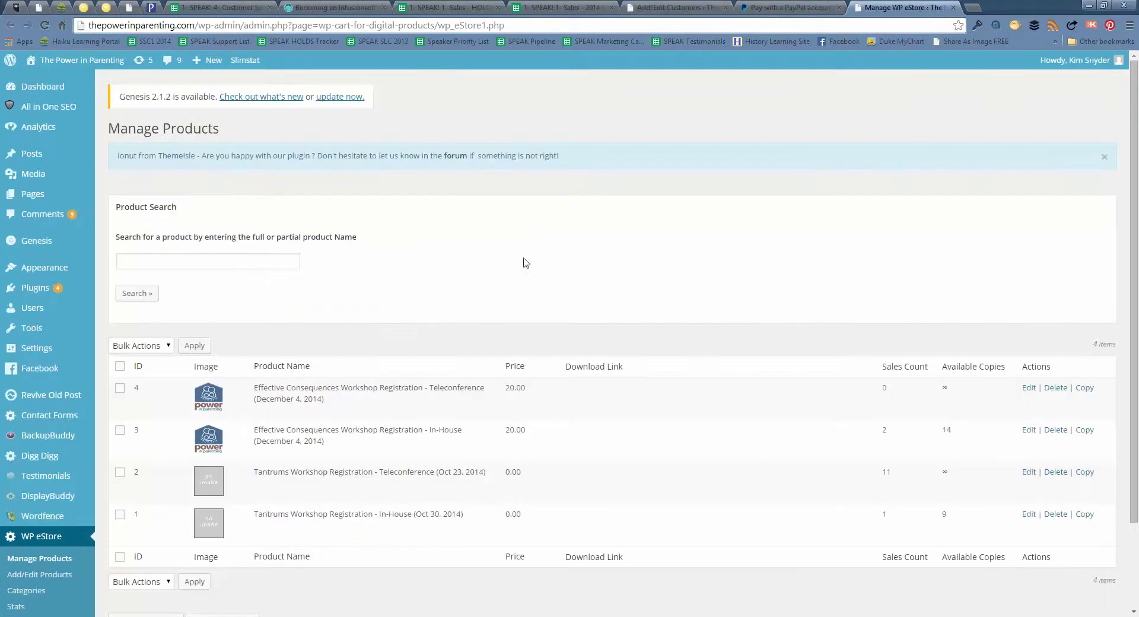
drag(254, 430, 464, 438)
key(ctrl+c)
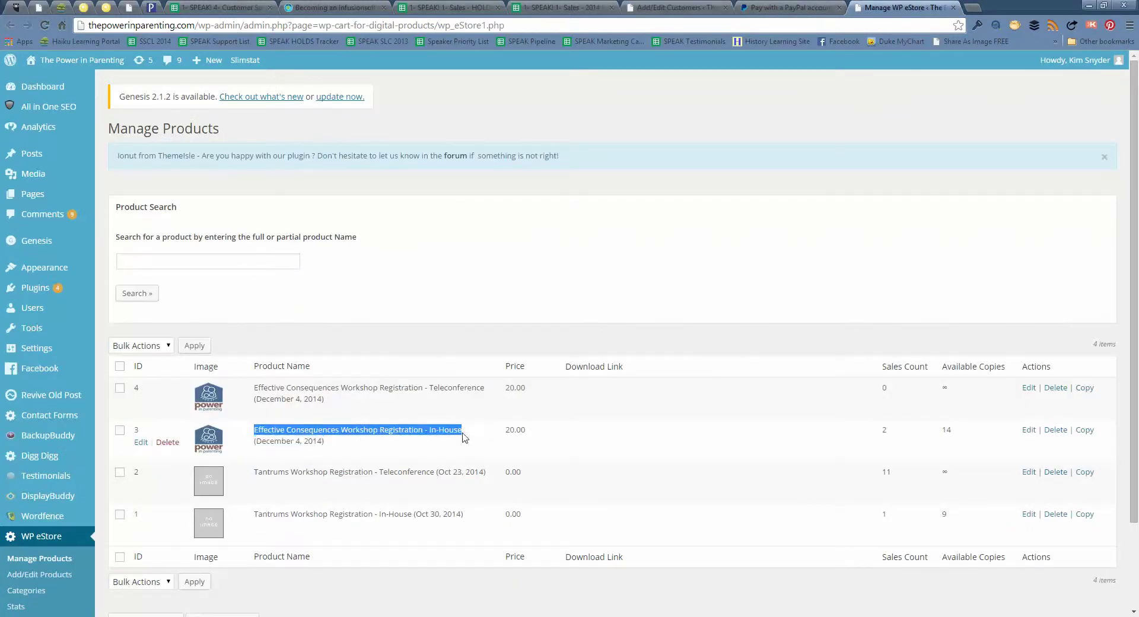
click(627, 9)
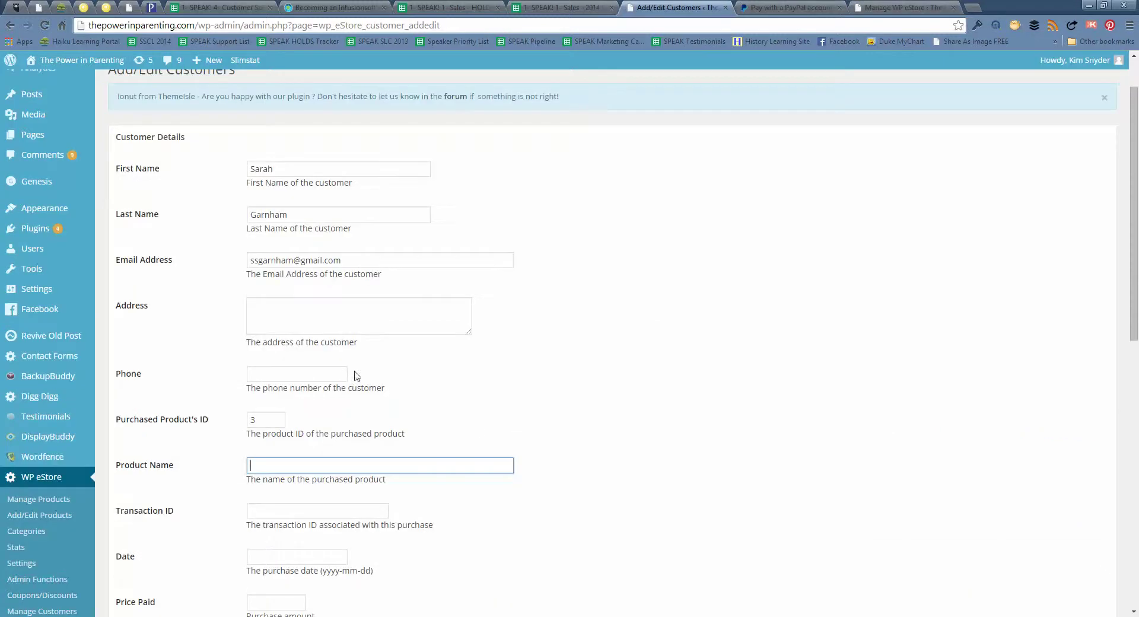
key(ctrl+v)
click(204, 480)
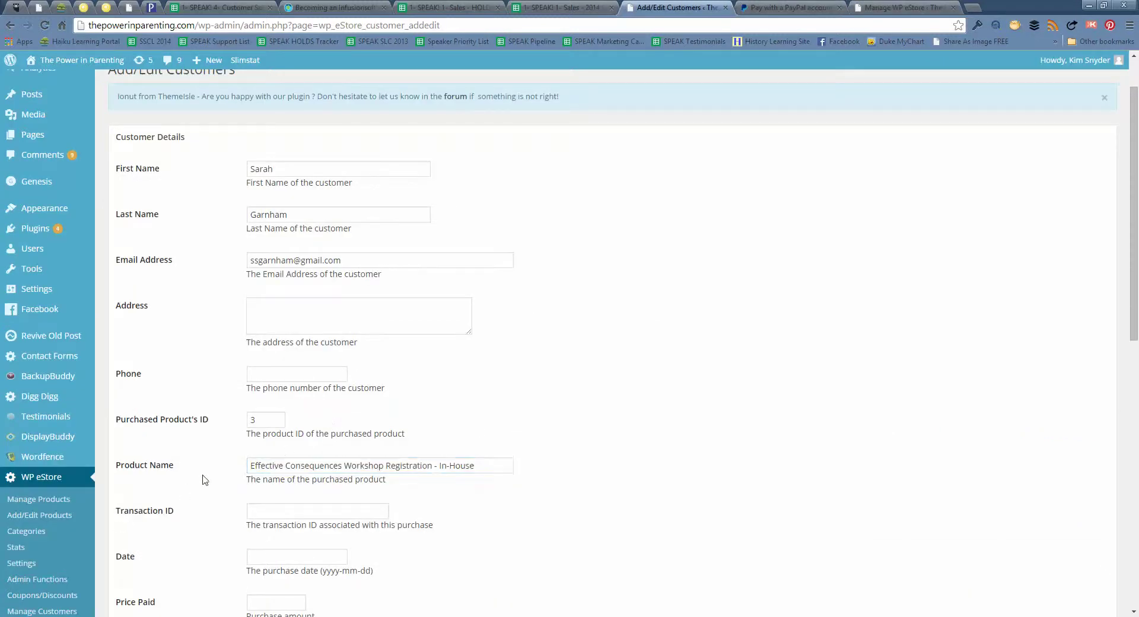
Enter price paid 20.00, purchase date 2014-10-31 and quantity purchased 1
scroll(204, 479, down, 1)
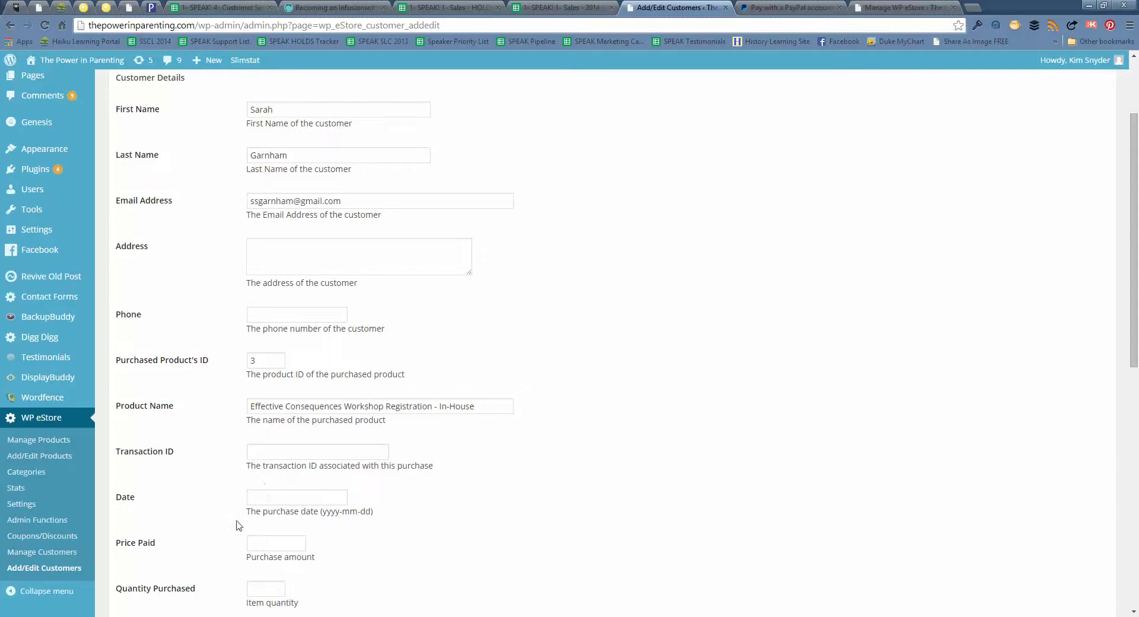
scroll(234, 526, down, 1)
scroll(234, 527, down, 1)
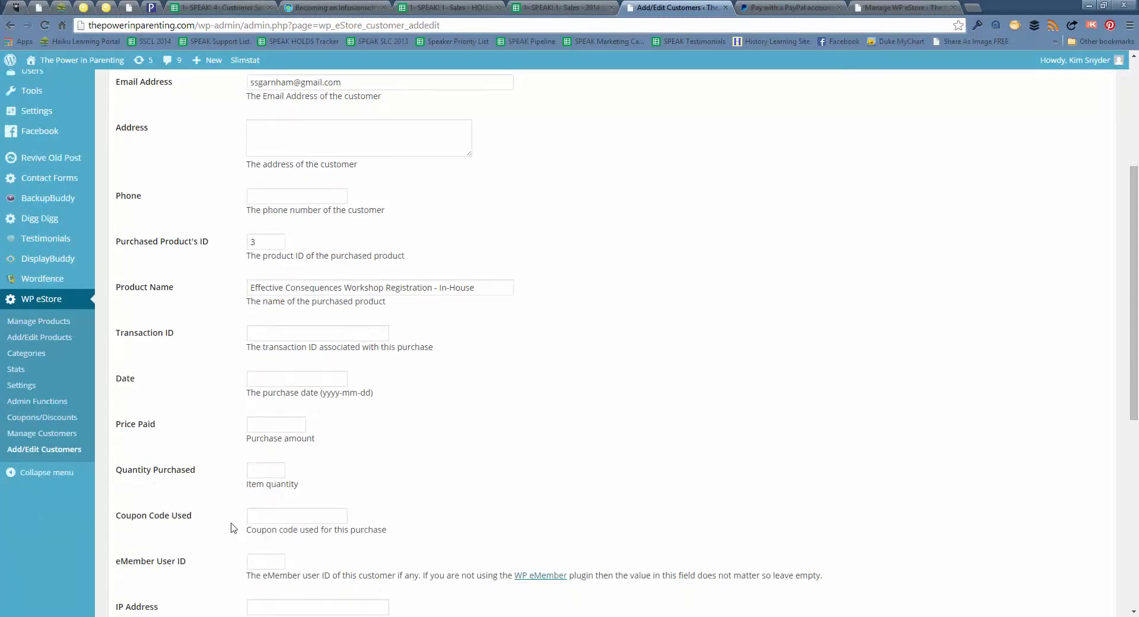
scroll(234, 527, down, 2)
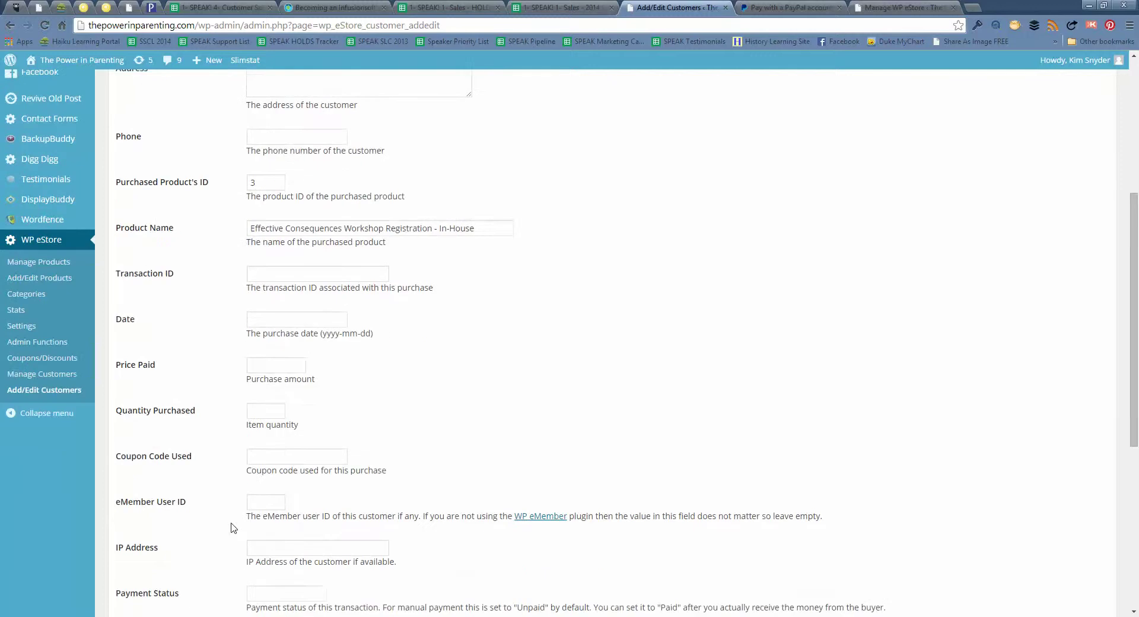
scroll(234, 527, up, 2)
click(272, 423)
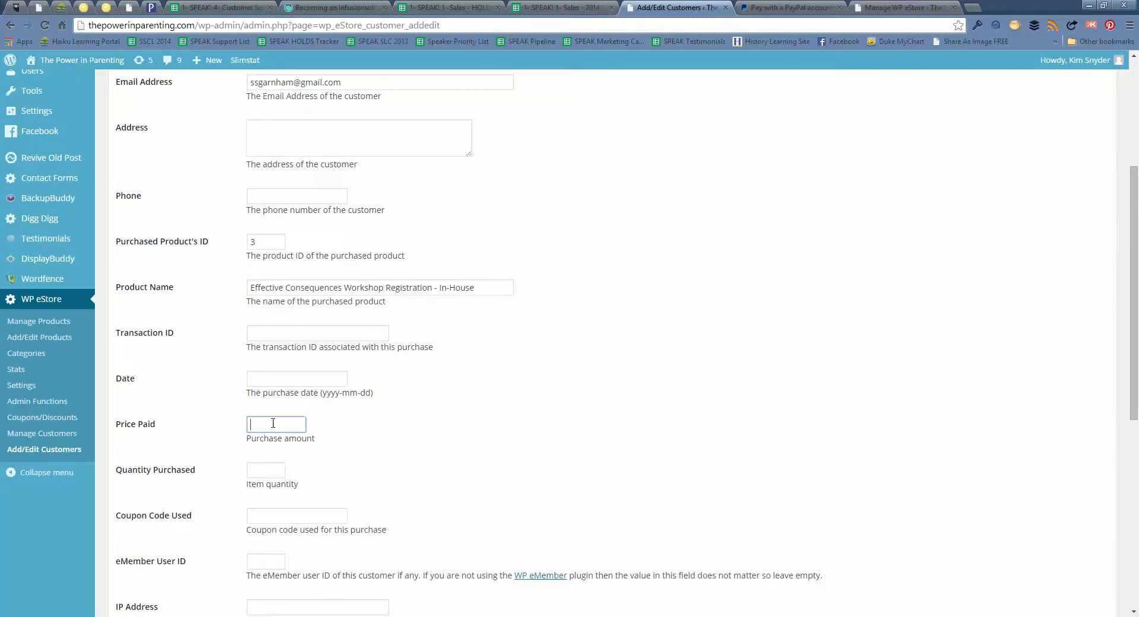
text(20.00)
click(302, 378)
text(2014-)
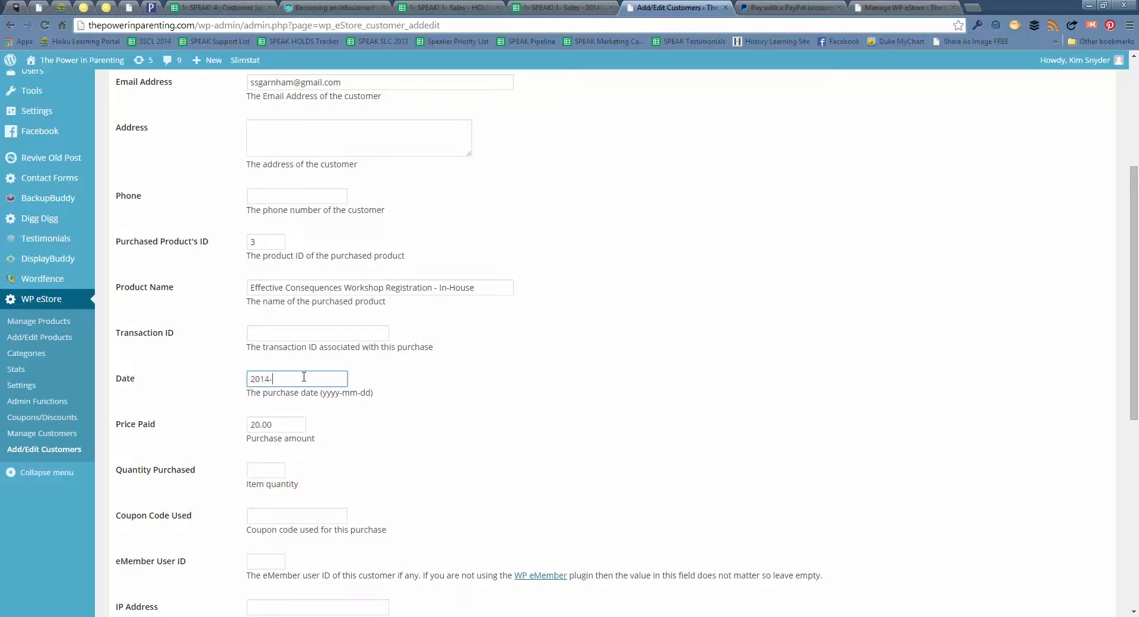
text(10-31)
click(258, 470)
text(1)
Save the new customer record
scroll(428, 505, down, 2)
scroll(431, 505, down, 1)
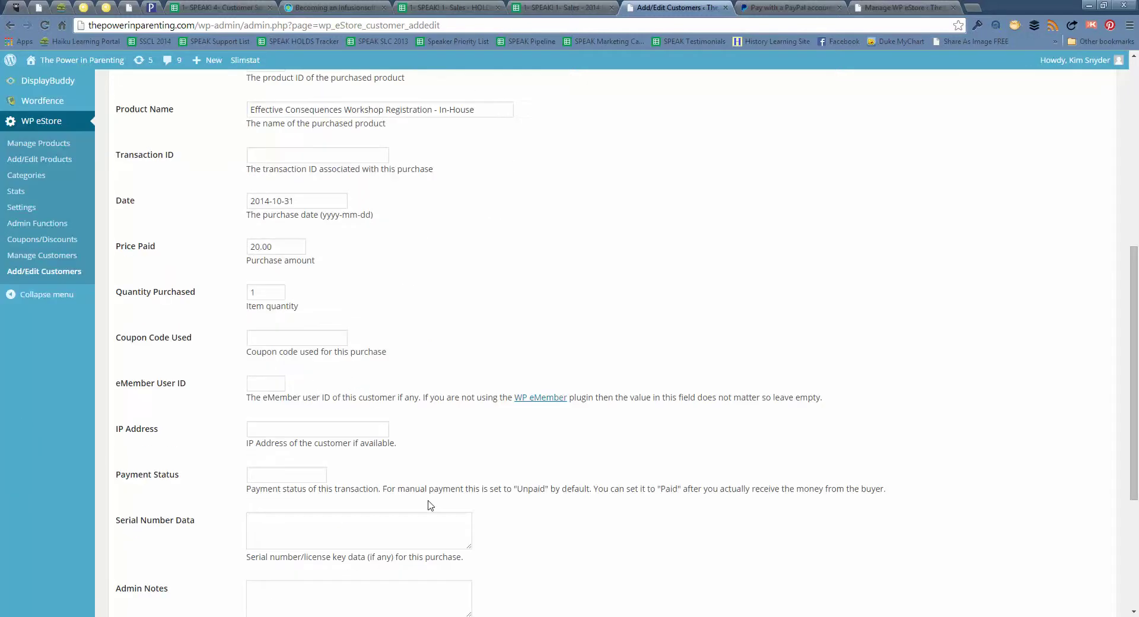
scroll(430, 505, down, 3)
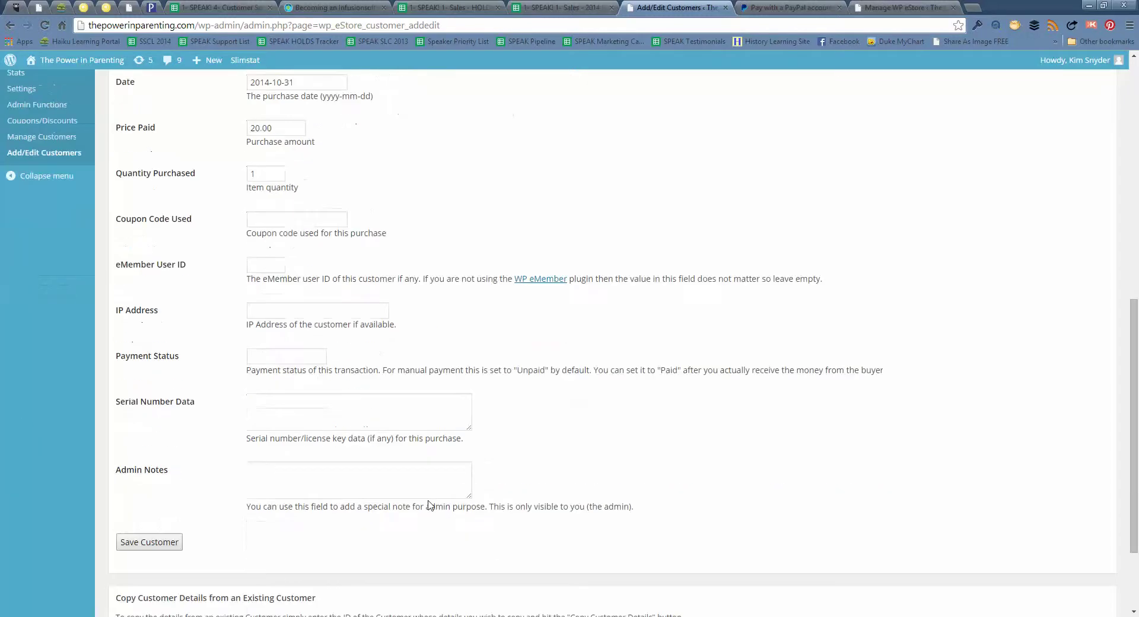
click(175, 485)
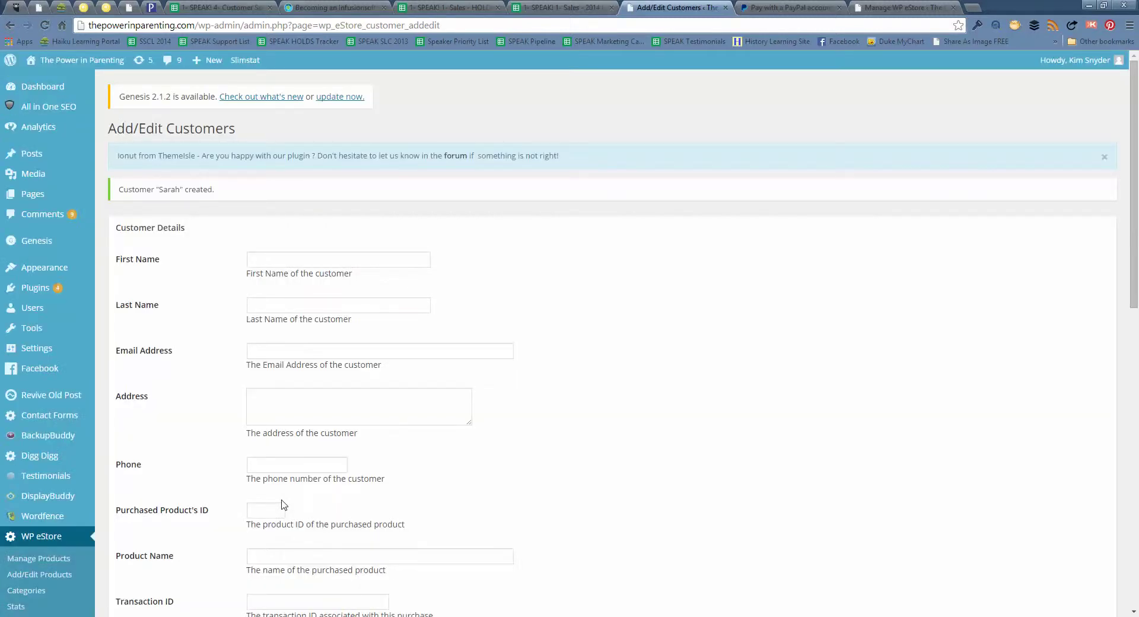
Open Manage Customers and locate new customer ID 13 with product 3 and 20.00 paid
scroll(283, 505, down, 2)
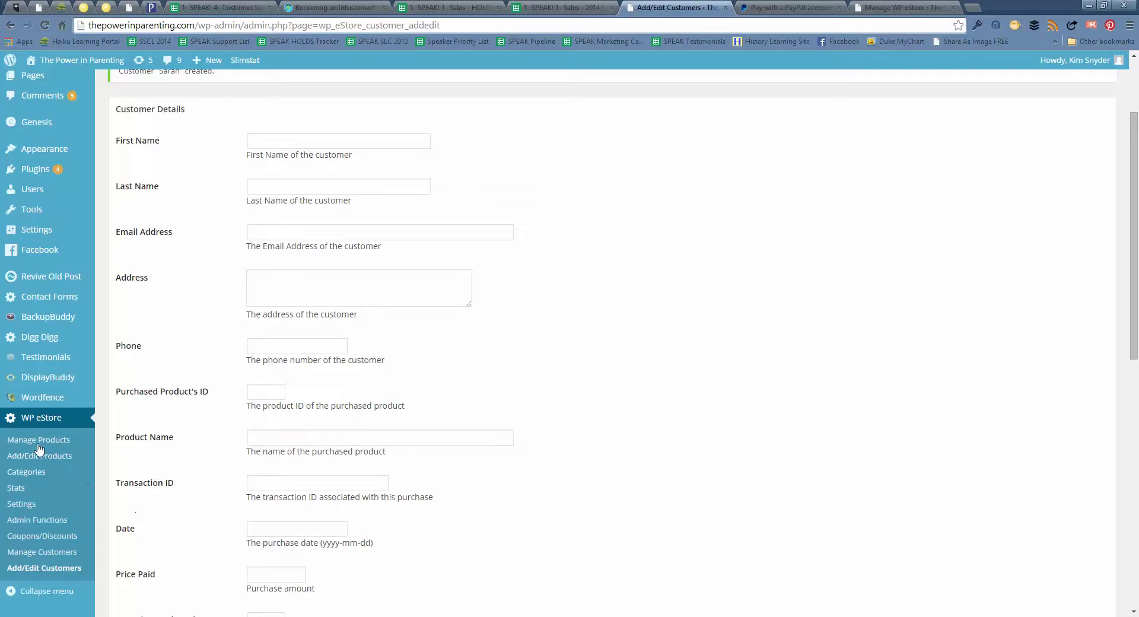
click(41, 553)
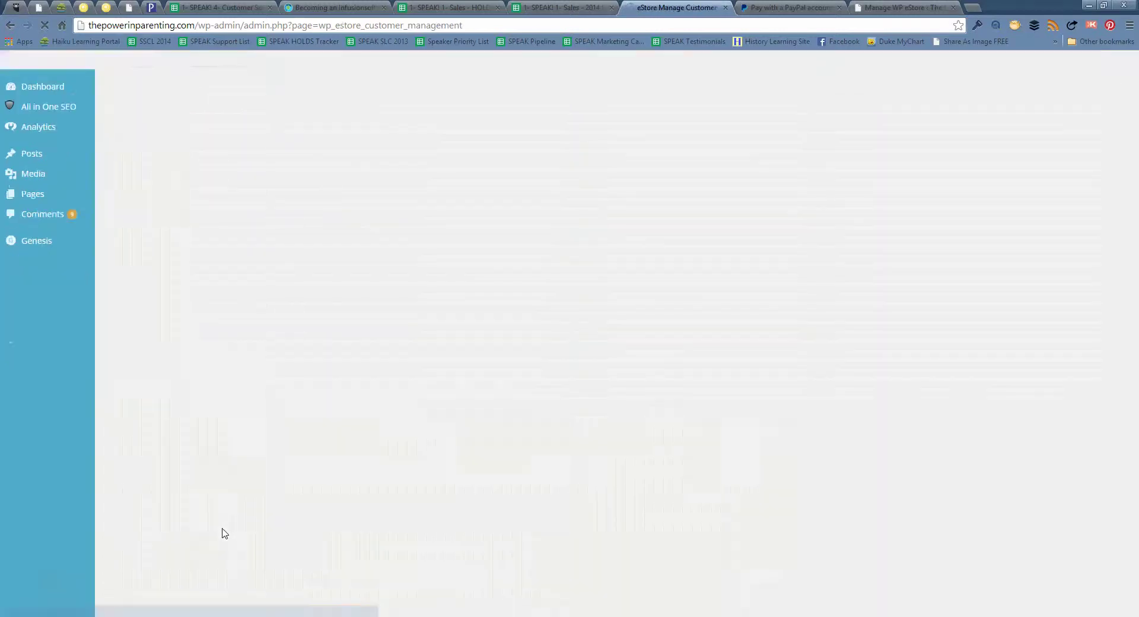
scroll(224, 533, down, 2)
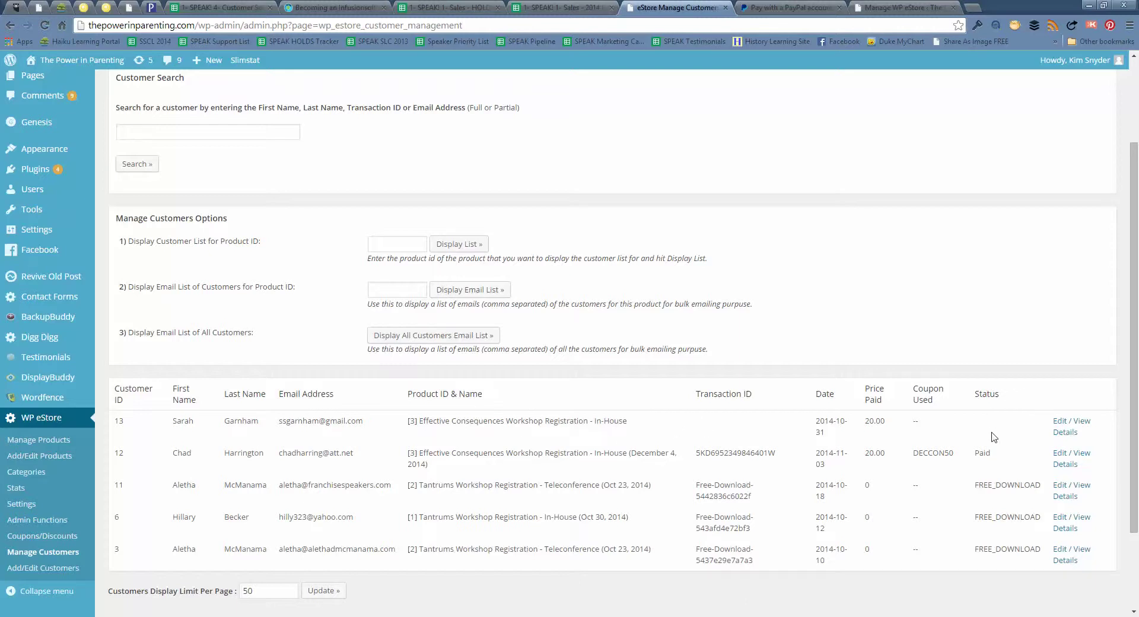
scroll(1006, 426, down, 1)
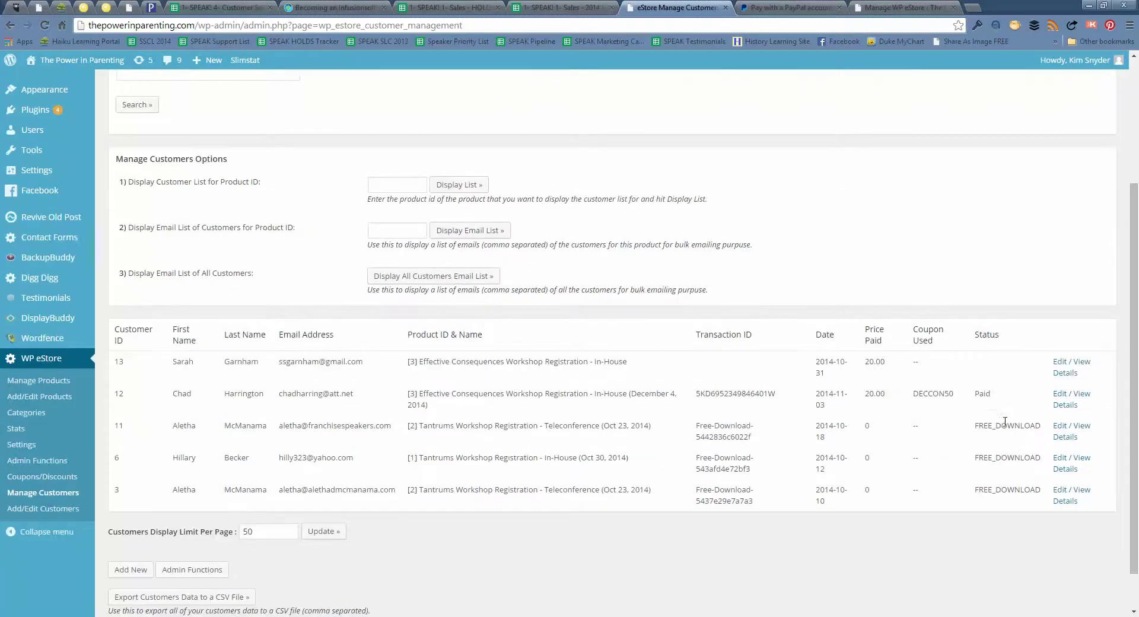
Edit customer 13 and enter Paid as its payment status
click(1063, 366)
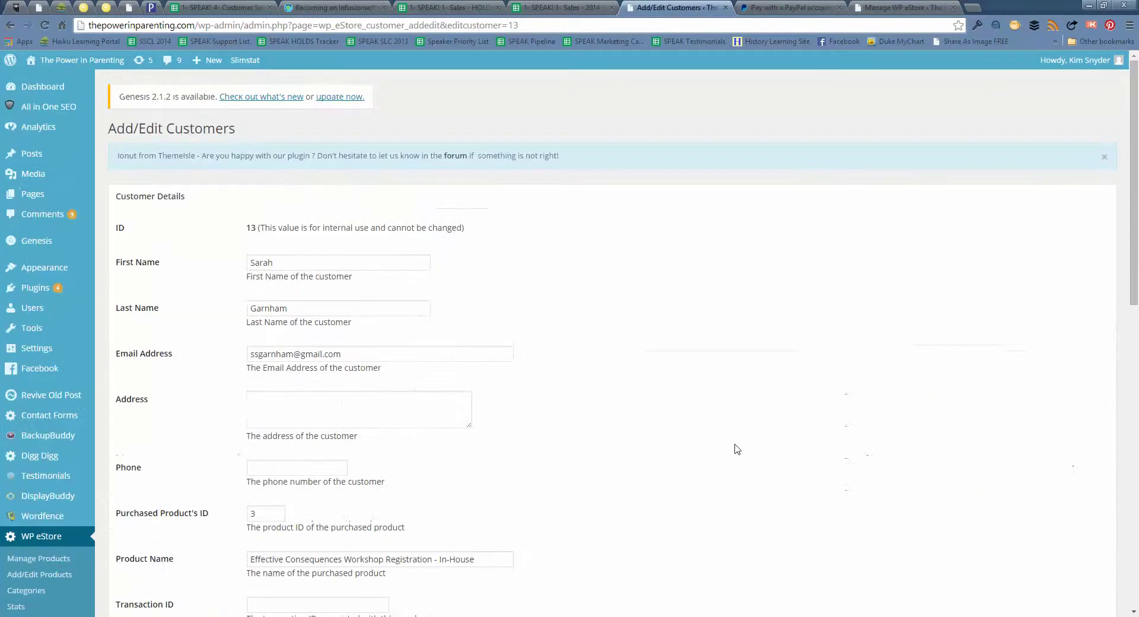
scroll(736, 449, down, 3)
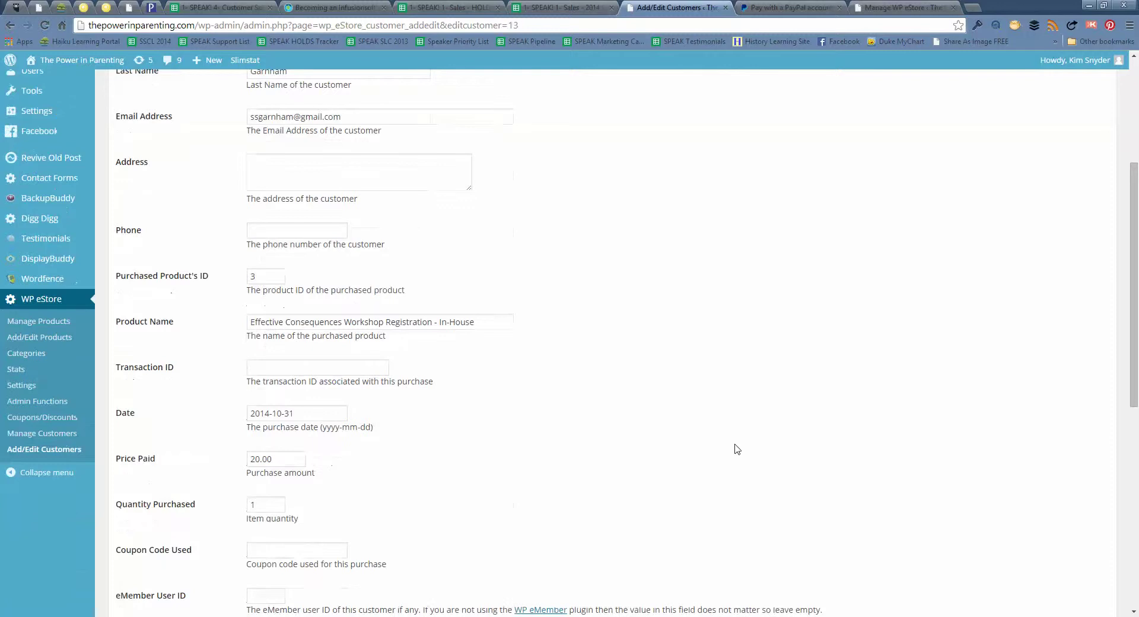
scroll(736, 449, down, 1)
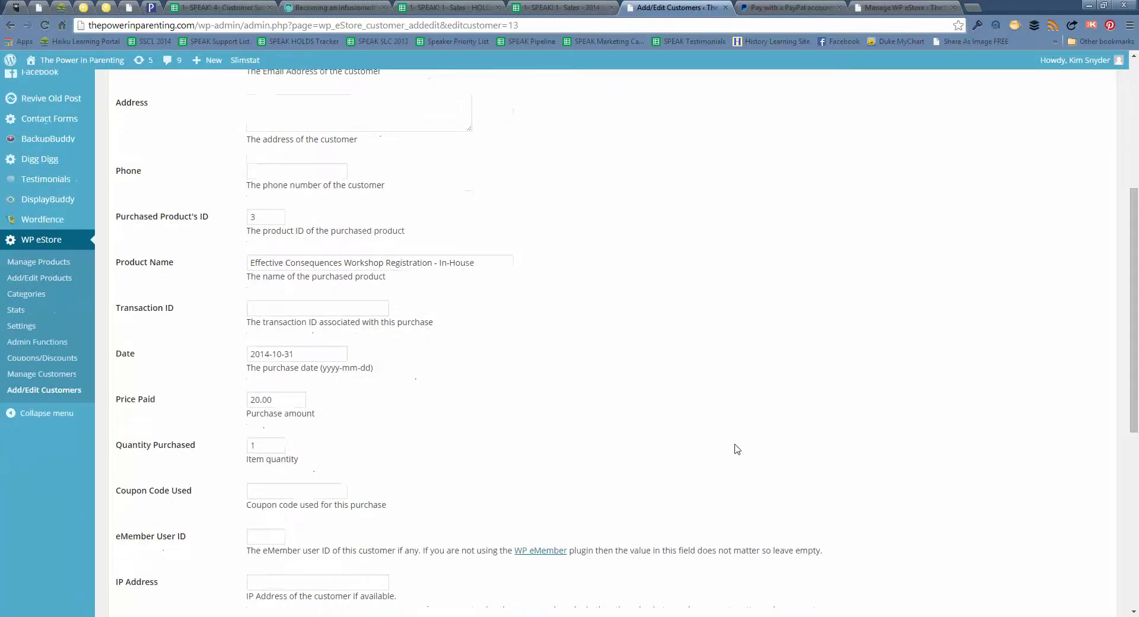
scroll(736, 449, down, 2)
click(304, 515)
text(Paid)
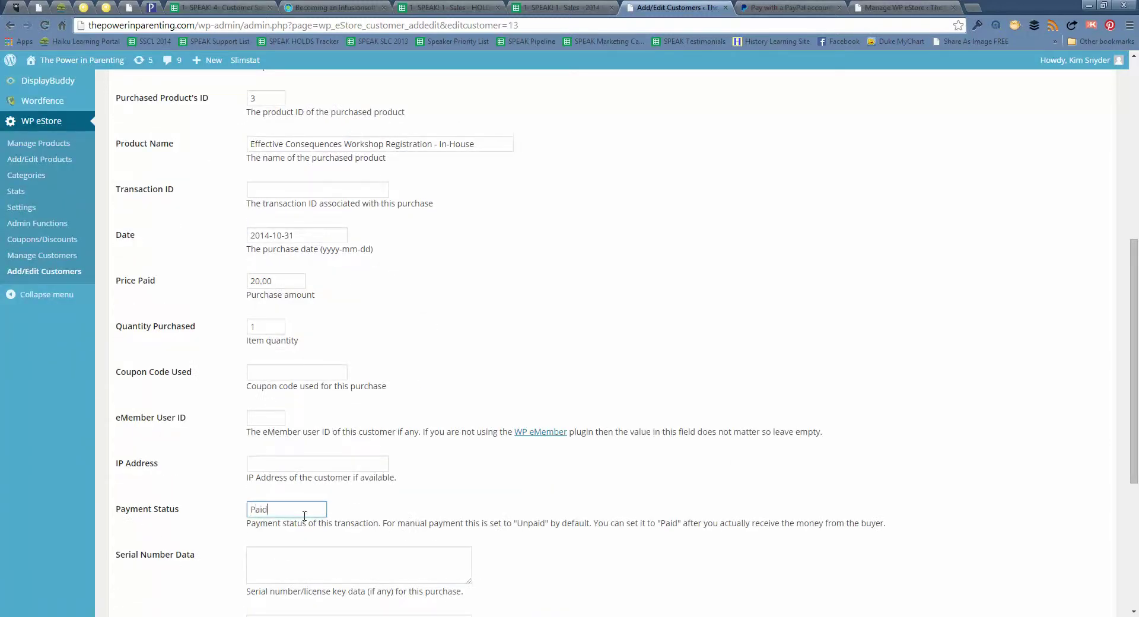
Save customer 13's updated record and reload it to confirm
scroll(335, 497, down, 2)
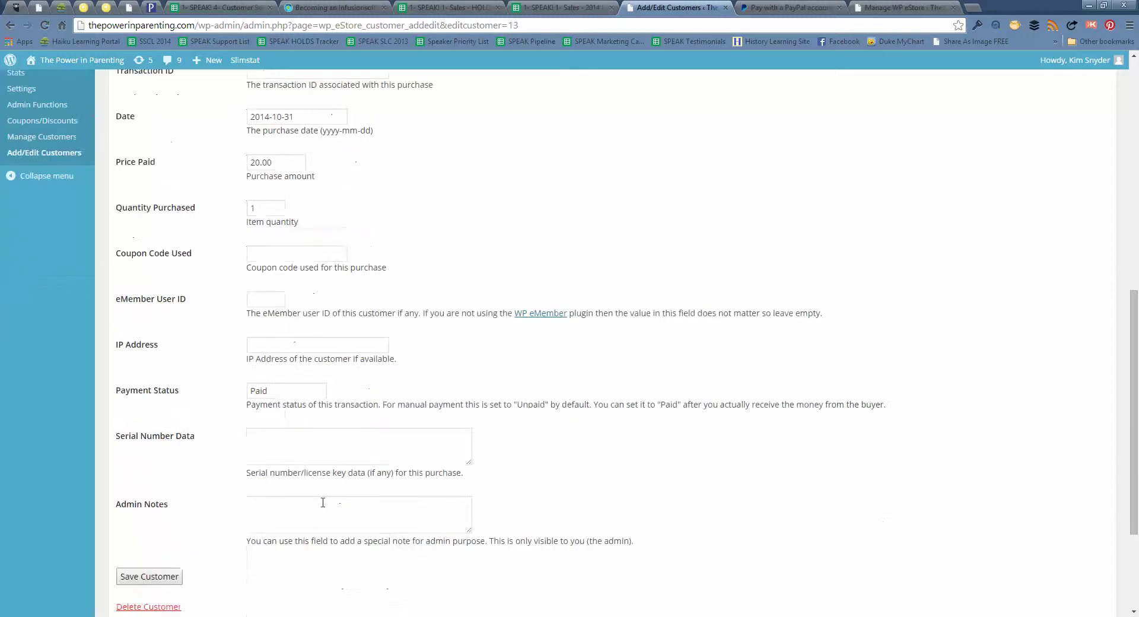
click(178, 578)
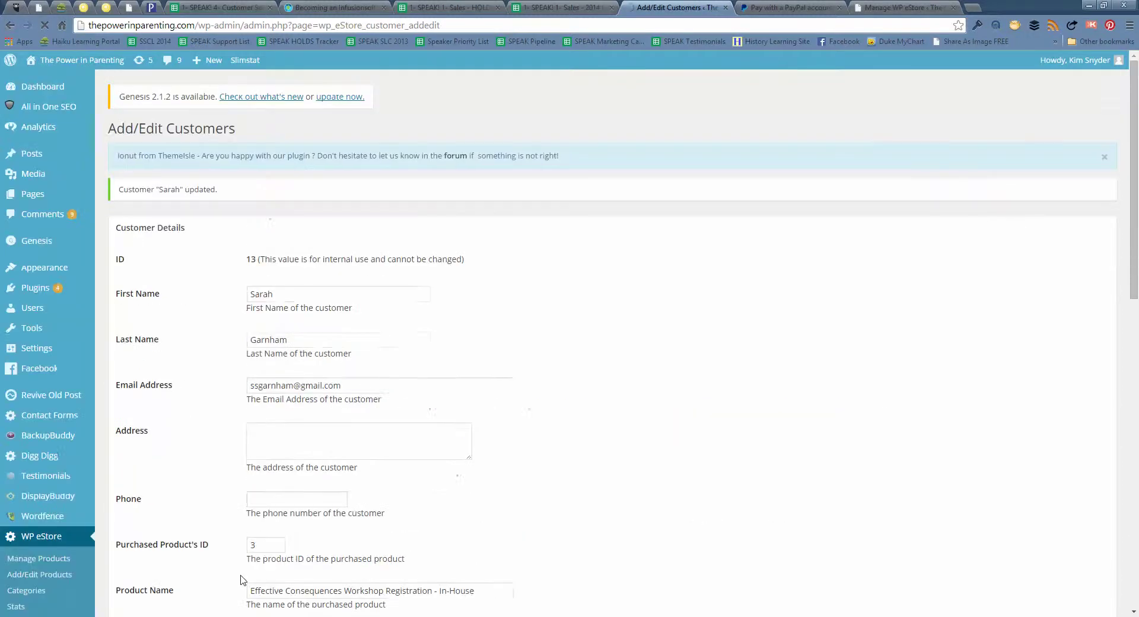
scroll(241, 580, down, 3)
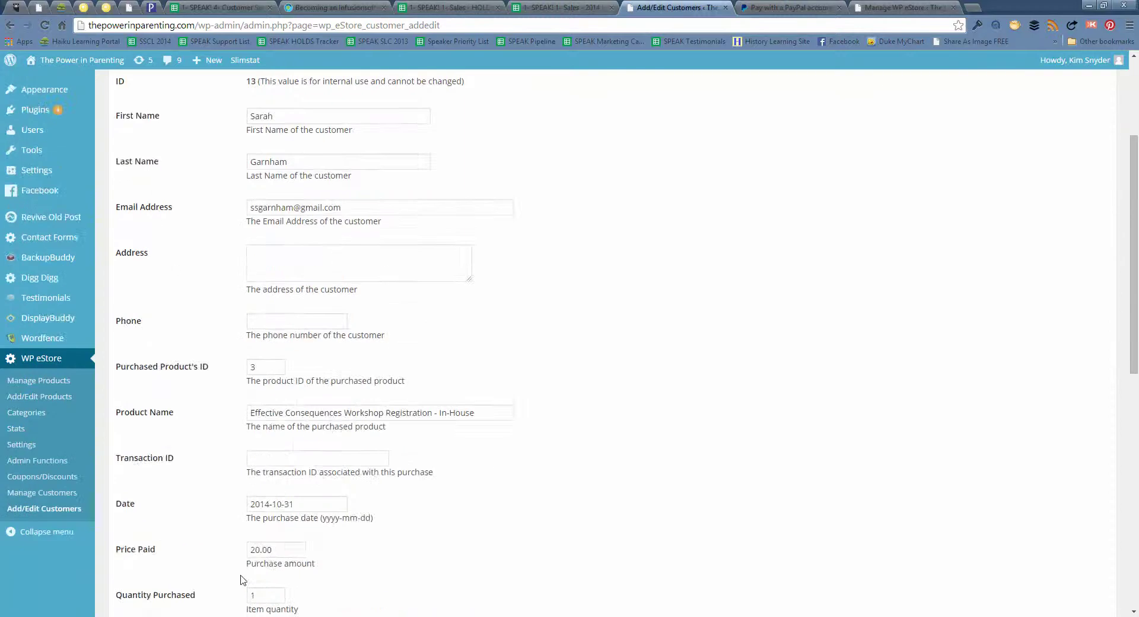
scroll(241, 579, down, 2)
scroll(241, 579, down, 2)
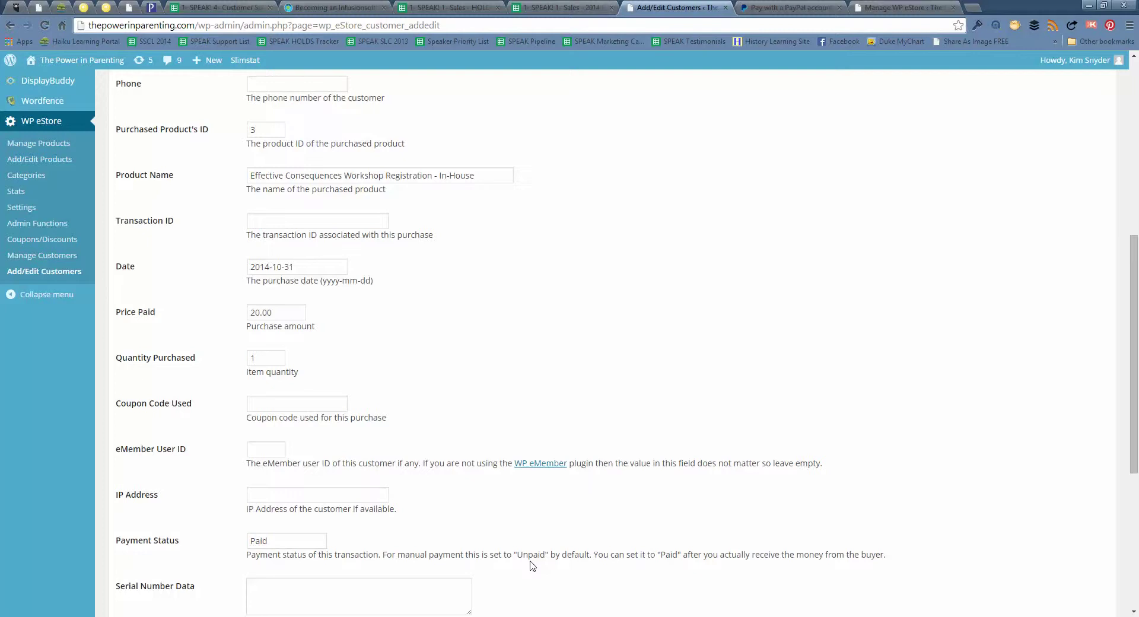
key(Return)
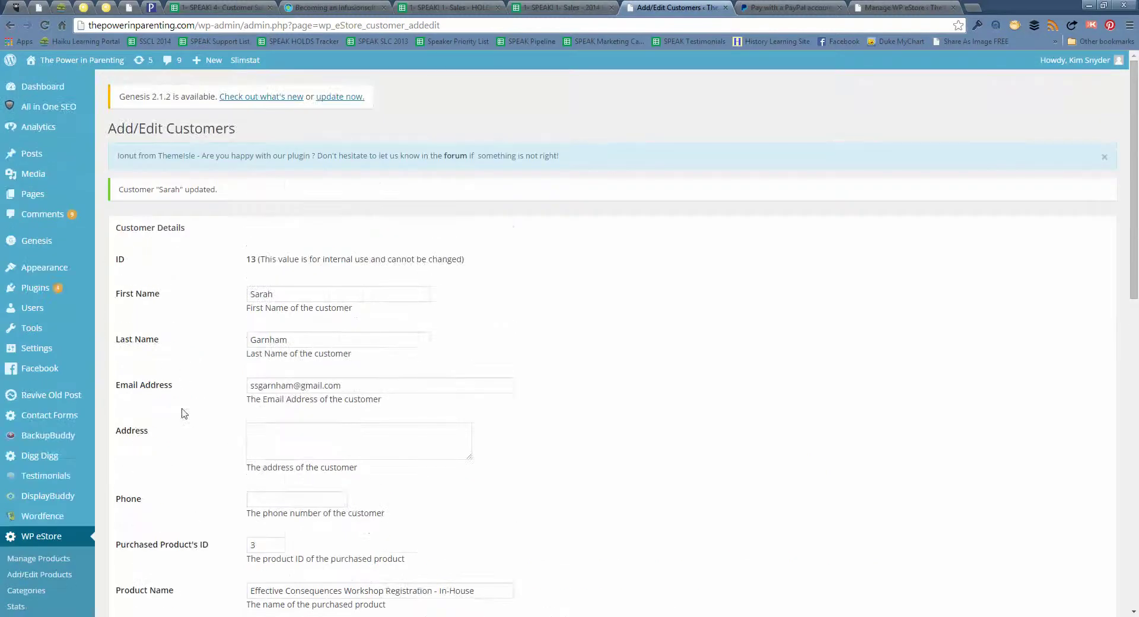
Edit product 3, change its Inventory Control sales count from 2 to 3, and save
click(21, 562)
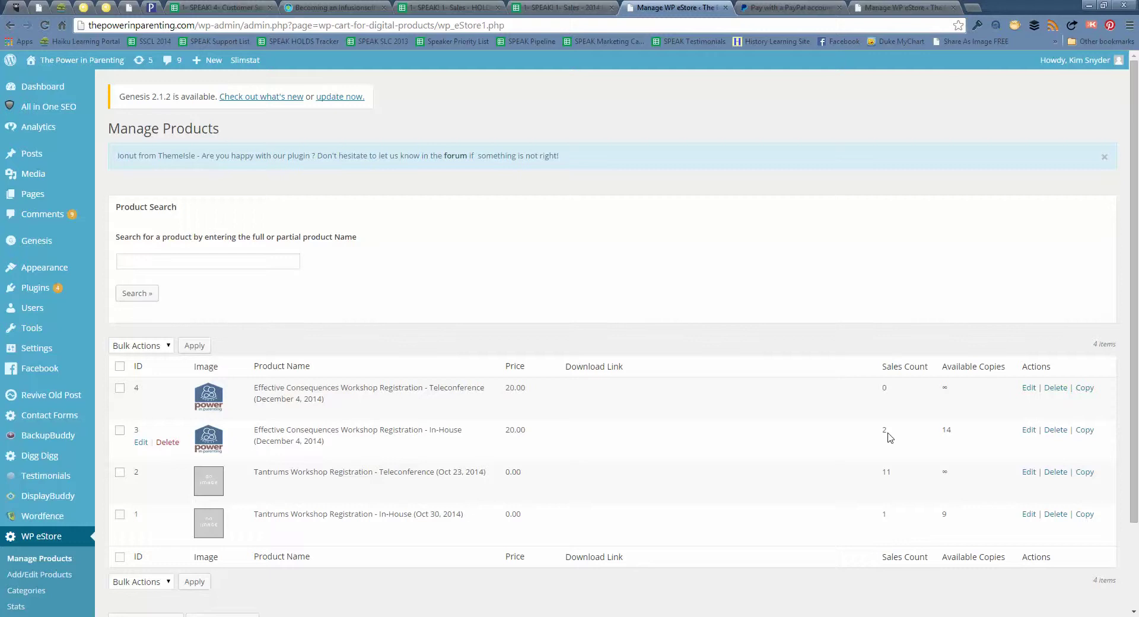
click(141, 443)
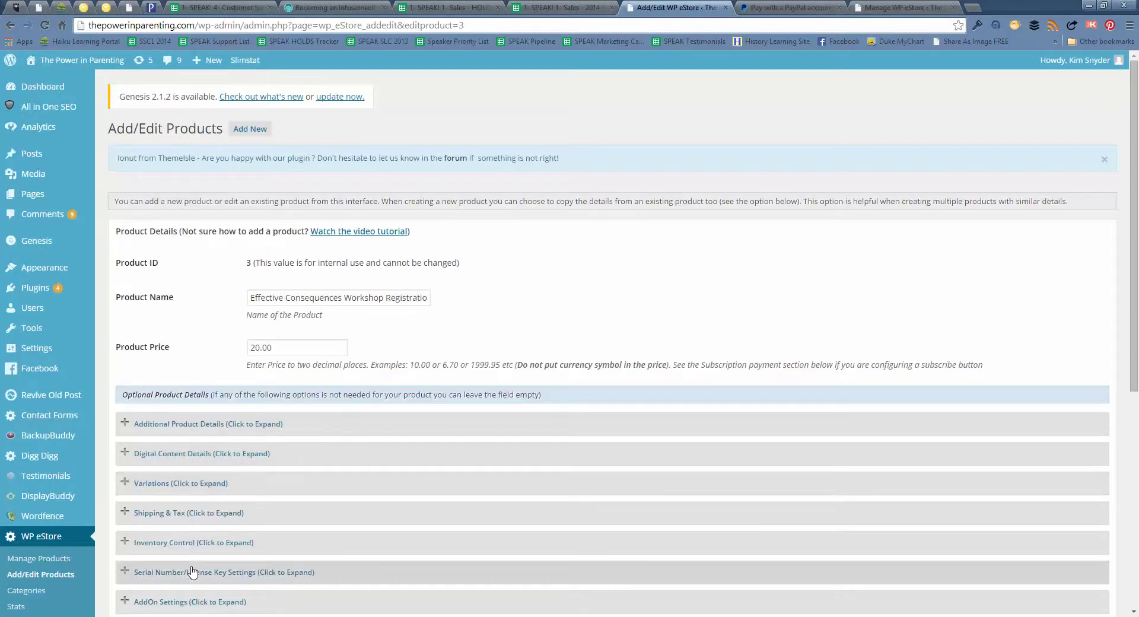
scroll(192, 571, down, 2)
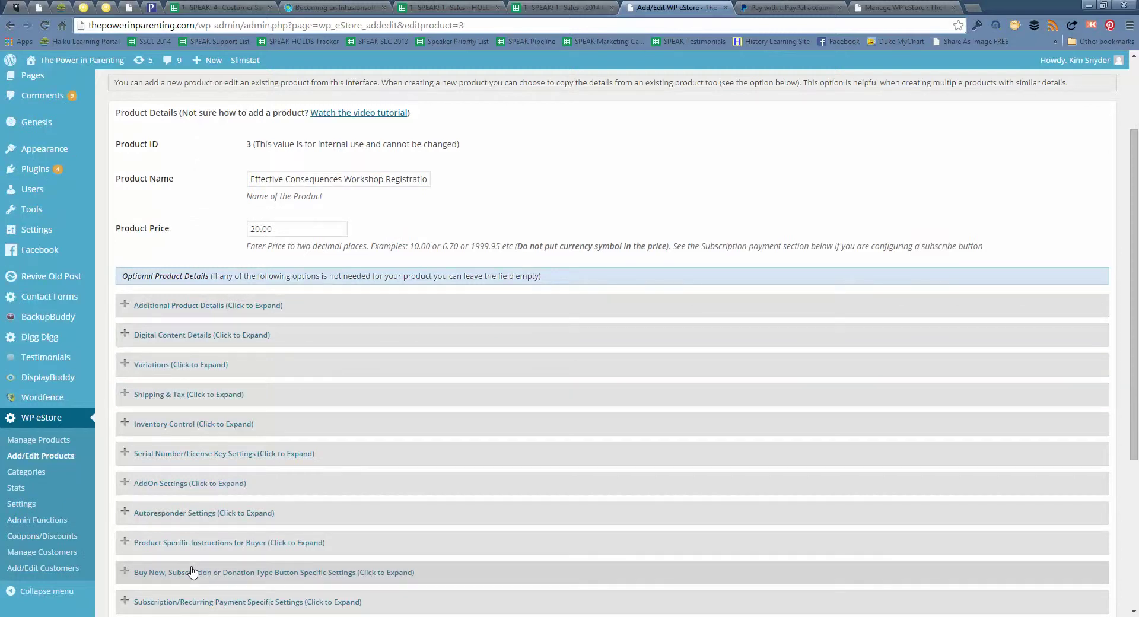
click(256, 426)
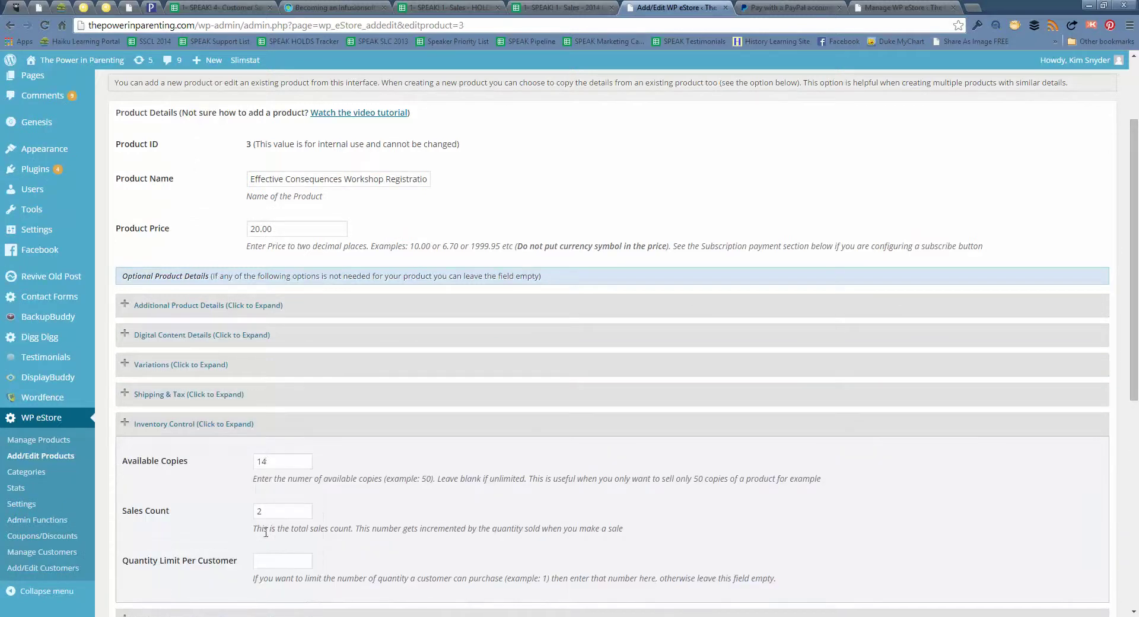
drag(274, 510, 245, 512)
text(3)
click(244, 512)
scroll(244, 511, down, 4)
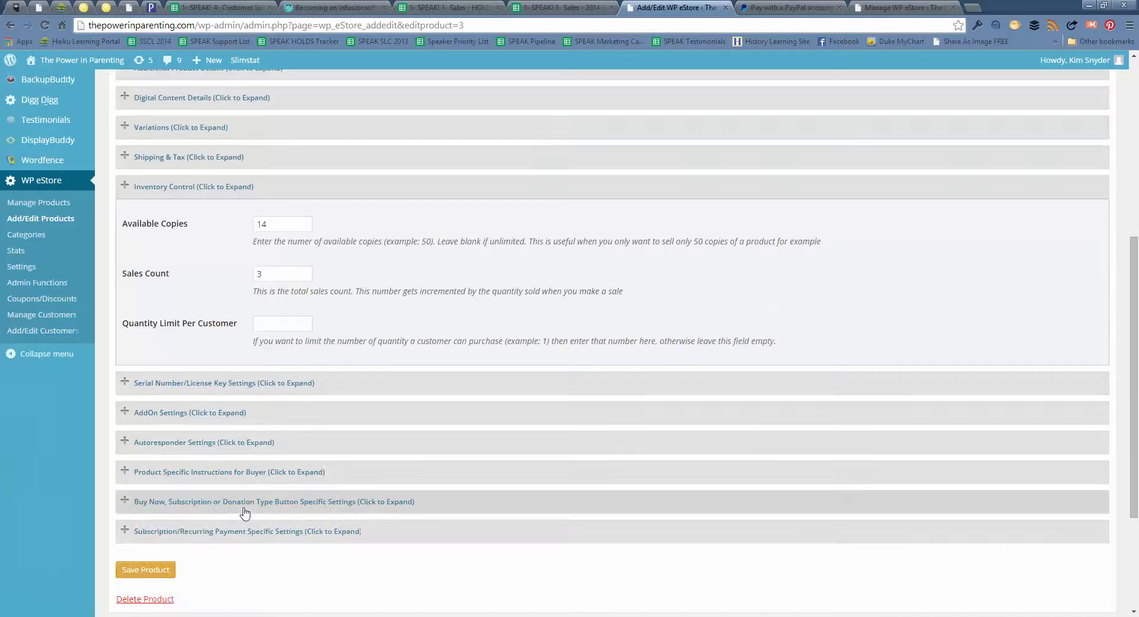
click(166, 570)
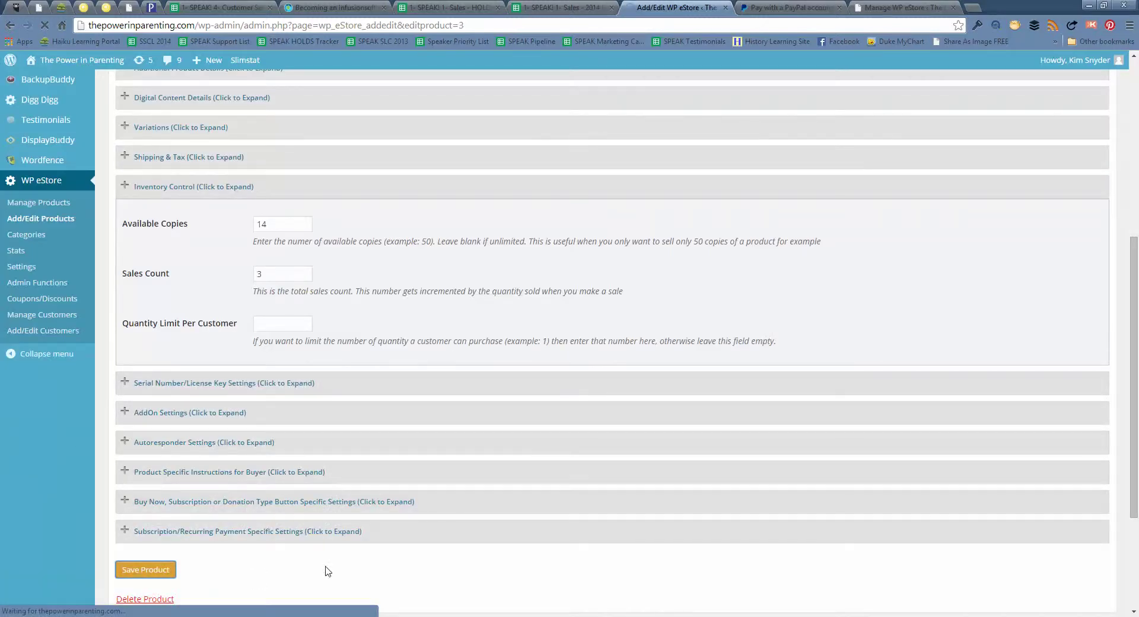